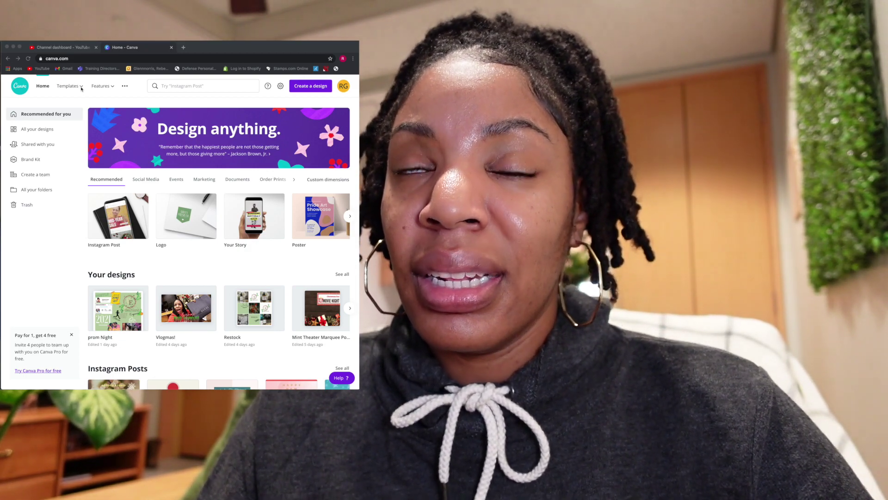
- Open the collection of poster templates from the marketing categories
click(82, 88)
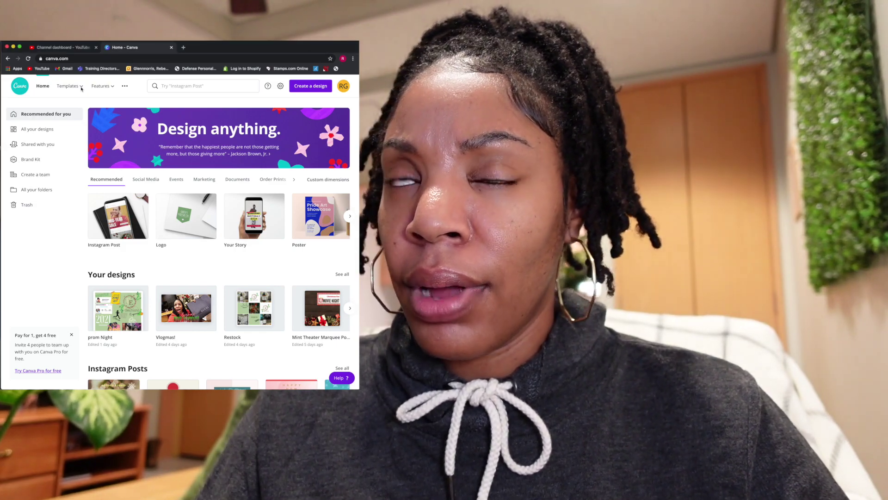
mouse_move(81, 90)
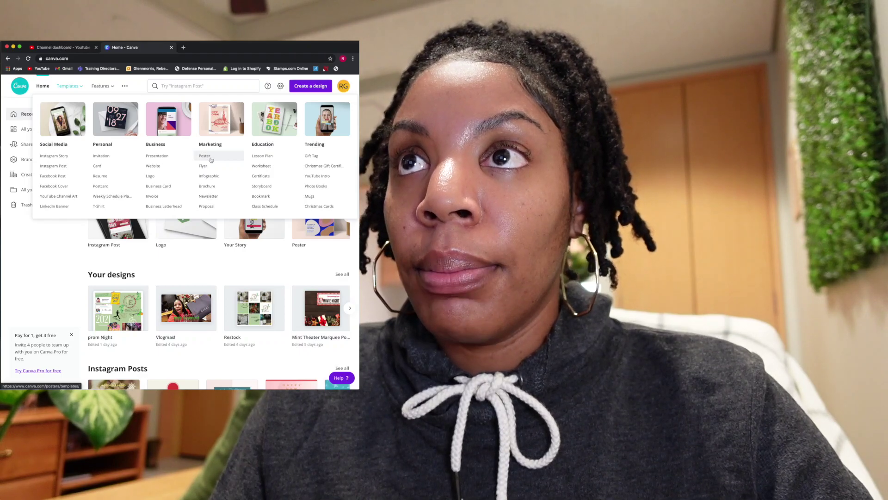
click(211, 159)
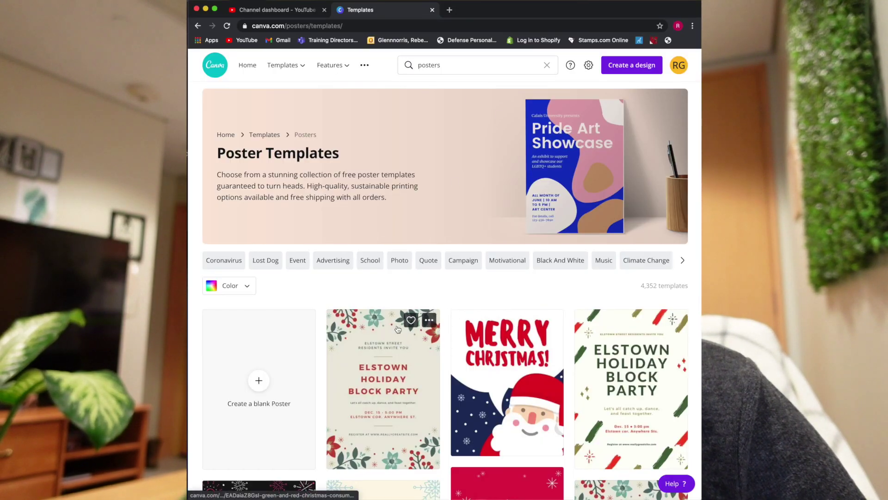
- Browse the poster templates and start a design from the Green Leaves Delicate Love Quote Poster template
scroll(397, 329, down, 10)
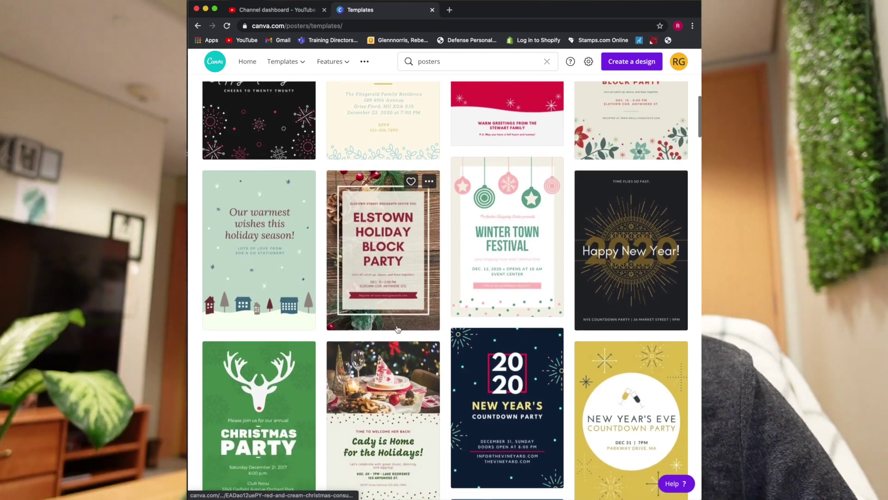
scroll(397, 328, down, 15)
scroll(397, 329, down, 5)
scroll(397, 329, down, 7)
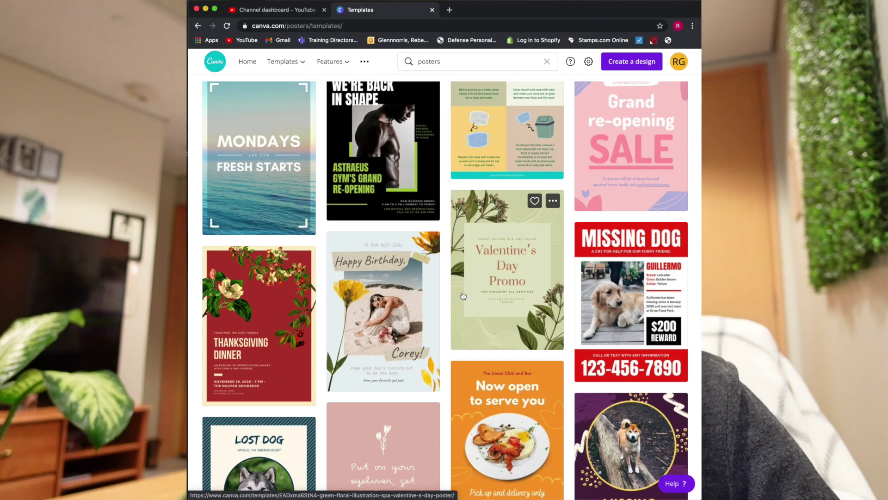
scroll(463, 296, down, 3)
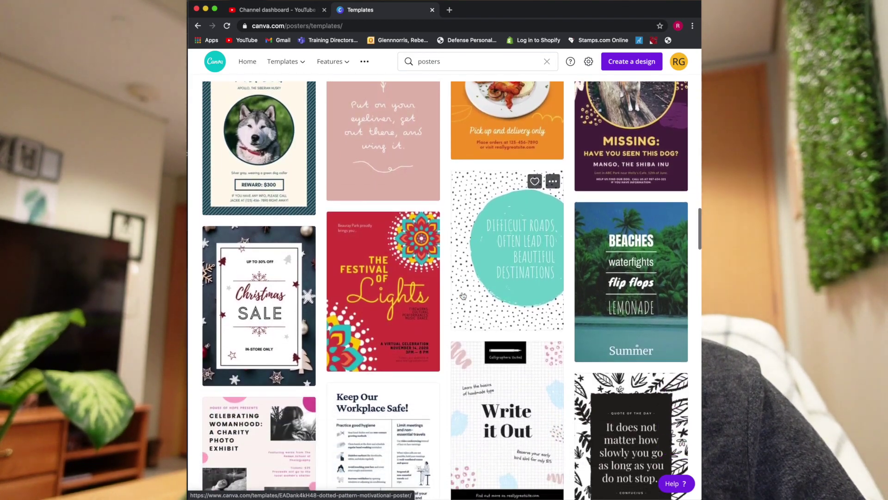
scroll(463, 296, down, 5)
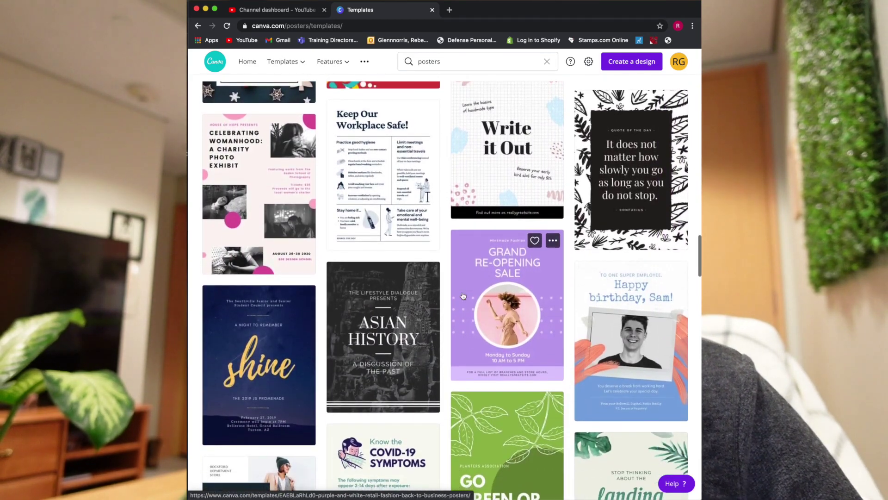
scroll(463, 296, up, 2)
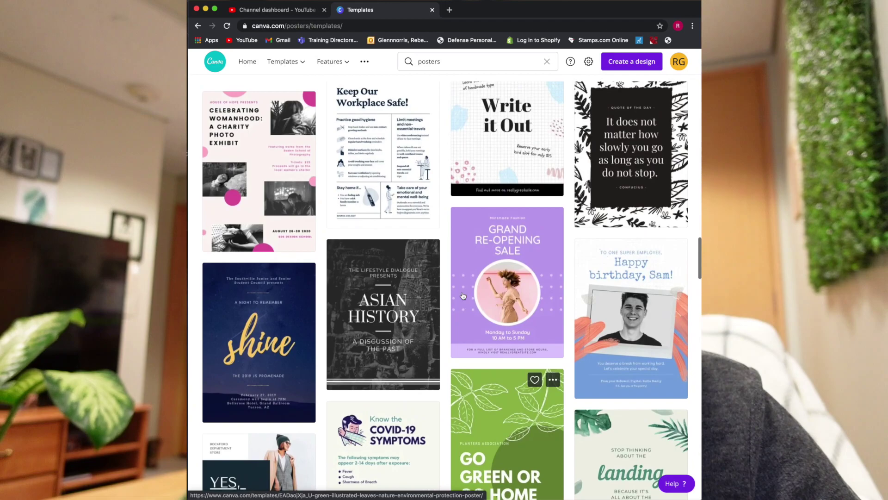
scroll(463, 296, down, 1)
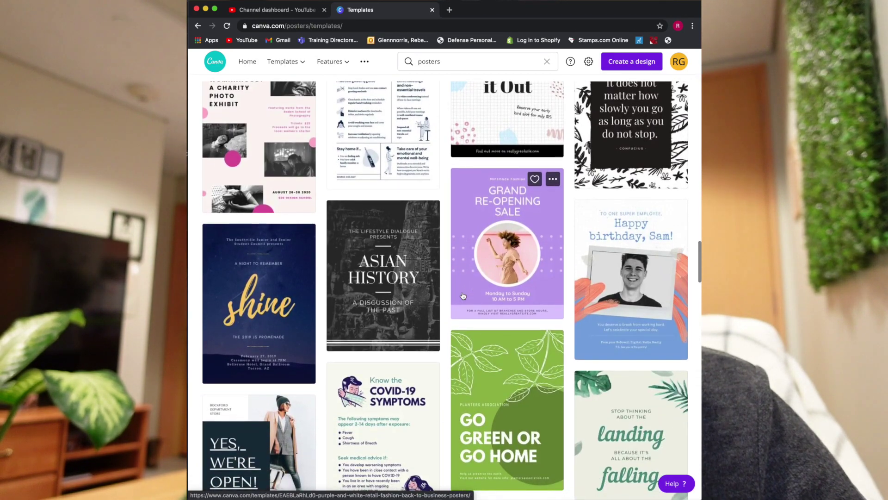
scroll(463, 296, down, 6)
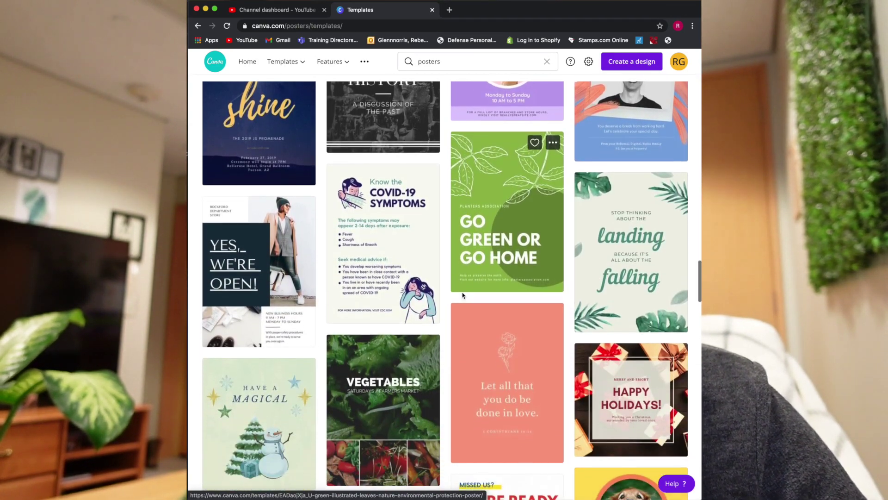
scroll(633, 221, up, 1)
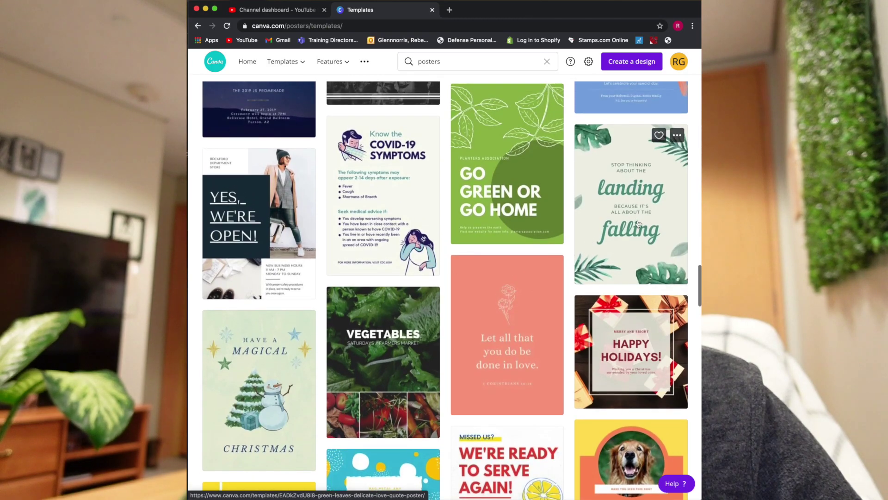
click(633, 220)
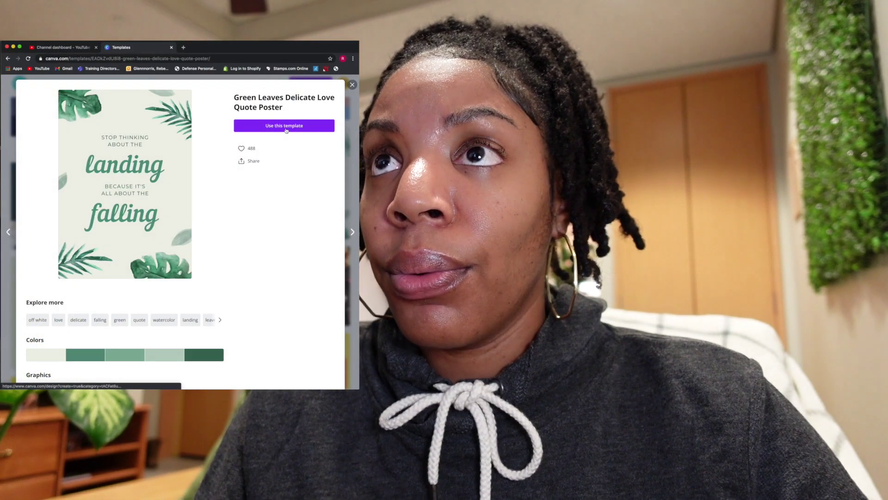
click(596, 129)
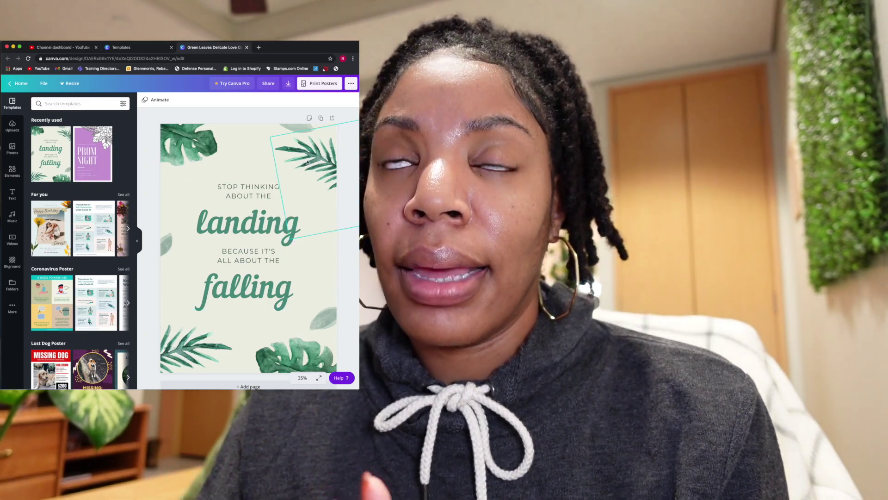
- Gather the upper-right palm leaf and pale leaf into the poster's top-left leaf cluster, rotating the palm leaf to fit
drag(307, 161, 225, 147)
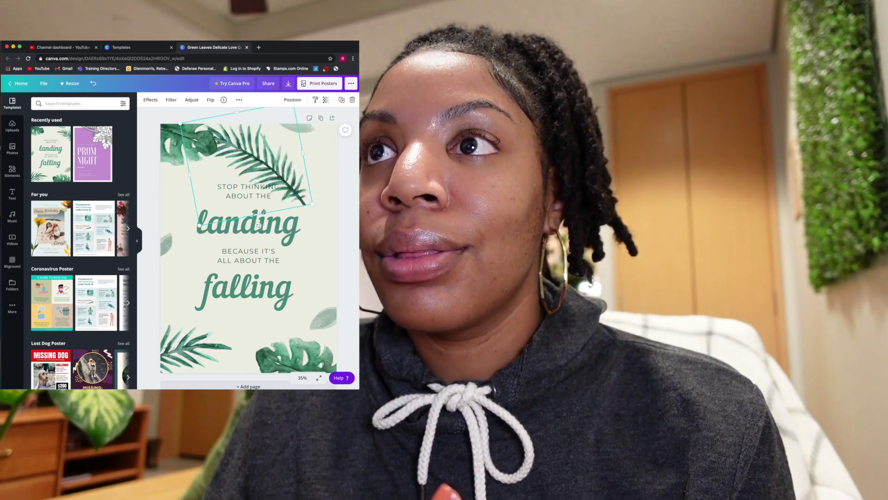
drag(258, 225, 207, 183)
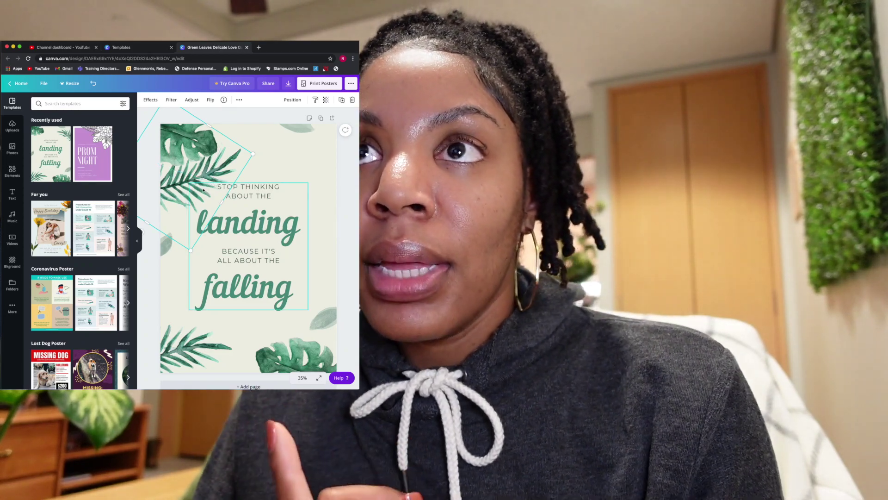
drag(176, 195, 177, 185)
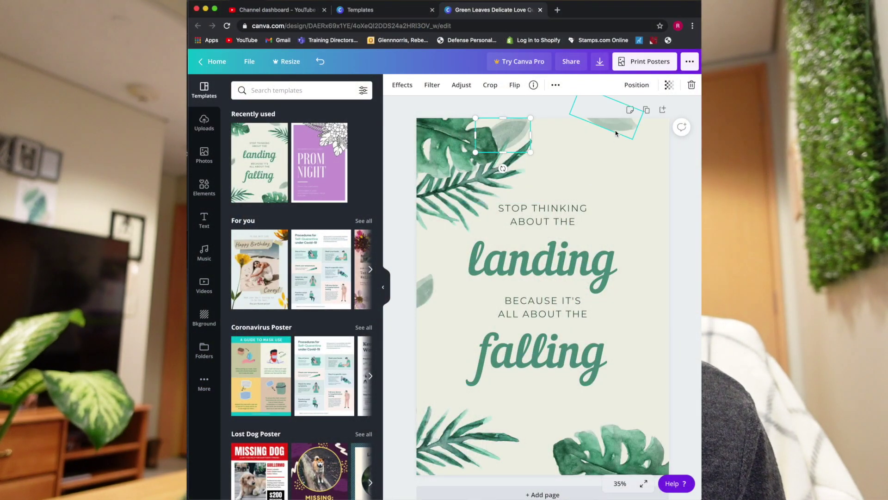
drag(615, 134, 531, 144)
- Delete the pale leaf on the poster's left edge and the palm leaf in its lower-left corner
click(425, 296)
key(Delete)
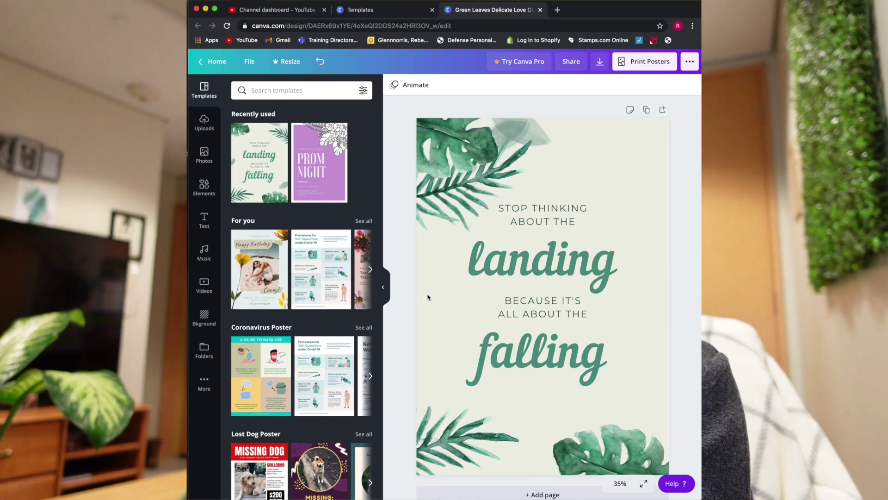
click(454, 434)
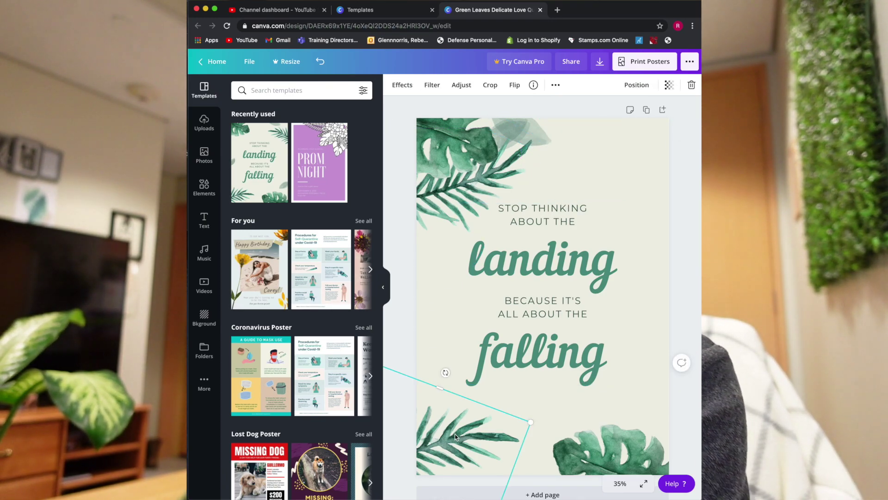
key(Delete)
- Move the lower-right monstera leaf to the left edge below the palm leaf and shrink it to fit the cluster
click(562, 429)
drag(563, 429, 415, 247)
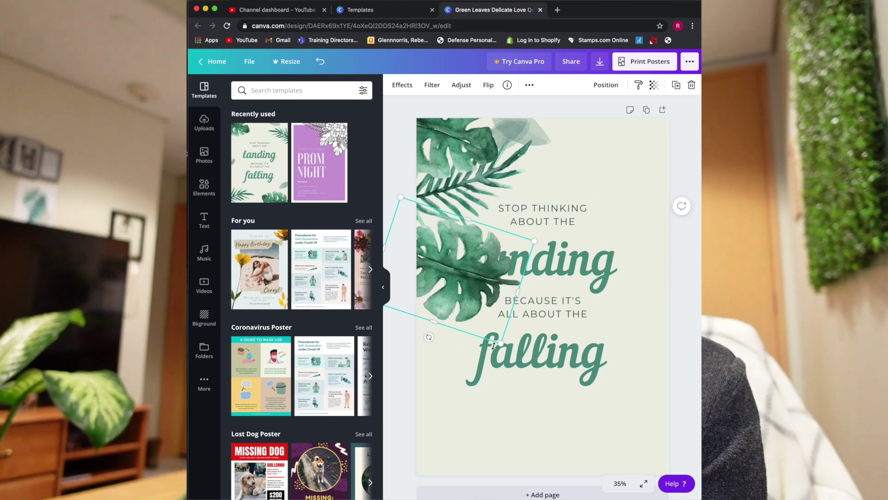
drag(501, 344, 453, 295)
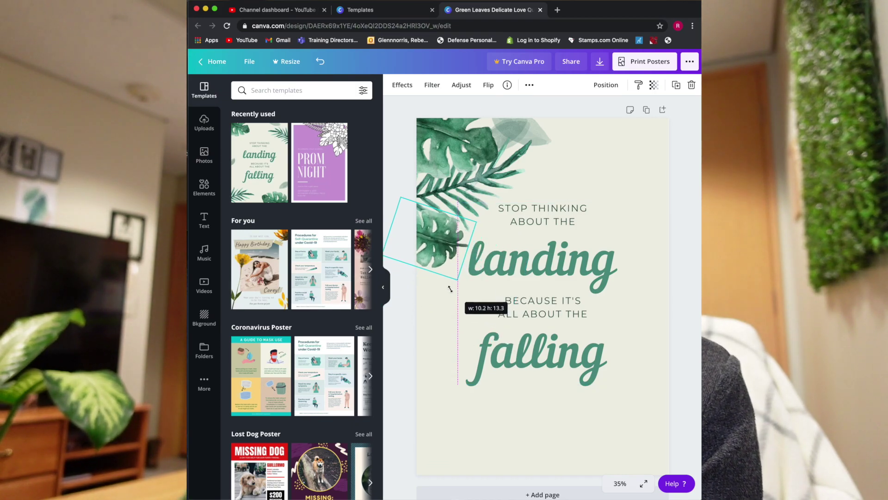
drag(457, 260, 488, 282)
mouse_move(446, 246)
mouse_down()
mouse_move(507, 196)
mouse_move(568, 173)
mouse_move(532, 148)
mouse_move(476, 152)
mouse_move(444, 241)
mouse_up()
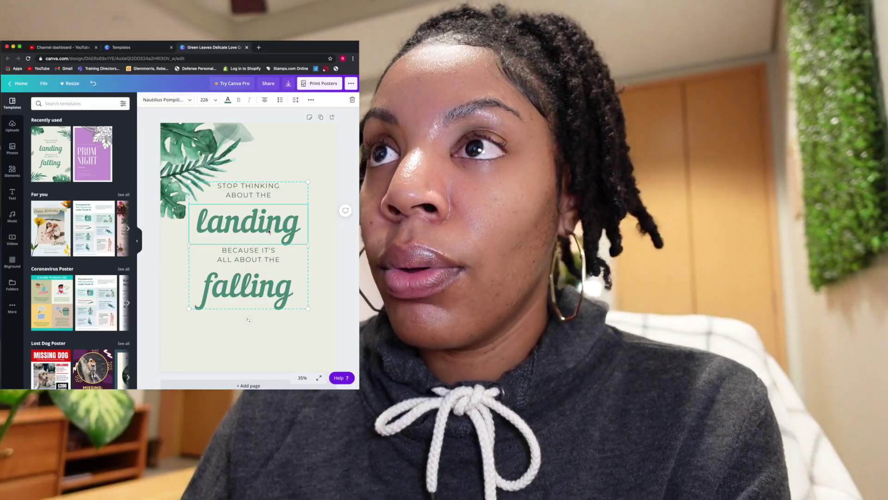
- Move the grouped quote text to the lower-left part of the poster
drag(271, 225, 247, 277)
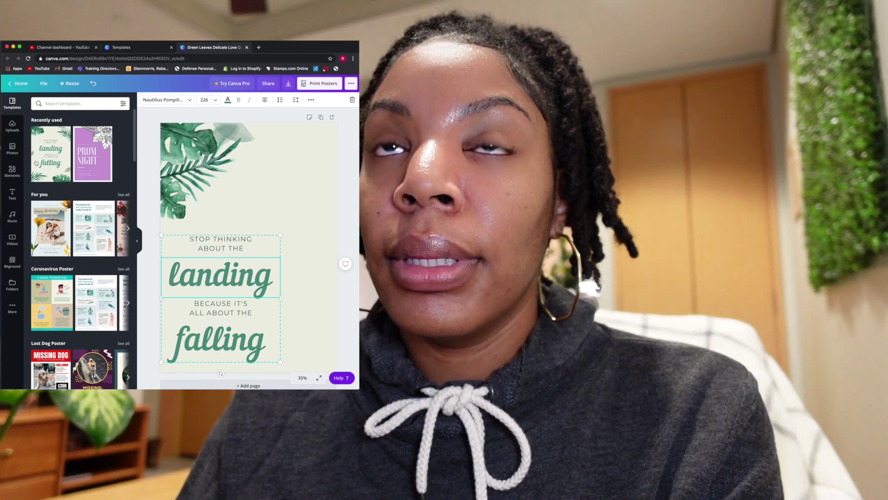
- Find the midriff photo among the uploaded images and place it on the upper right of the poster
click(15, 153)
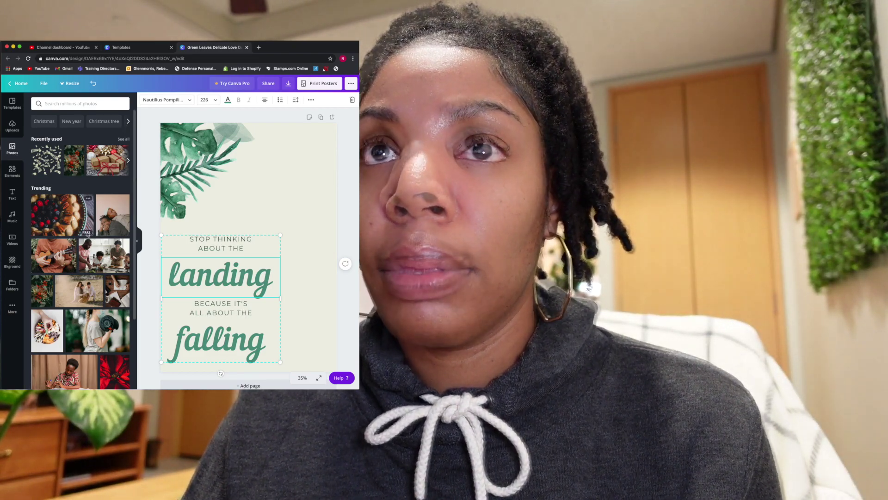
click(15, 179)
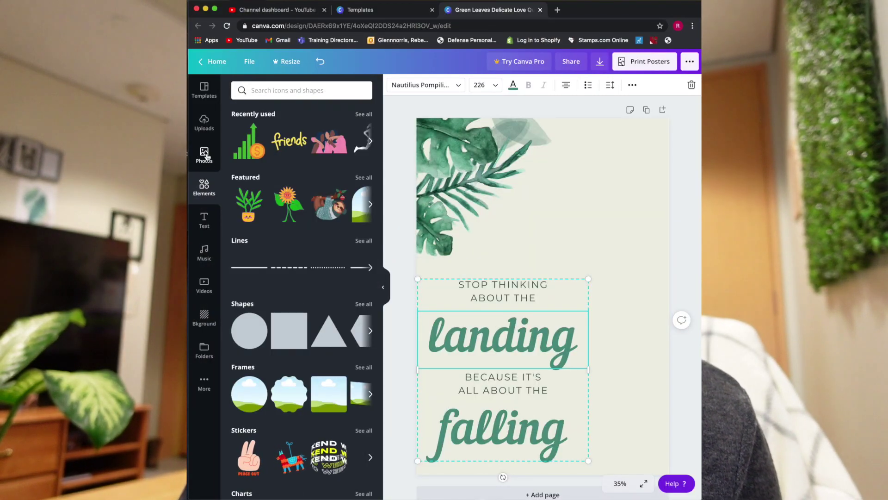
click(204, 123)
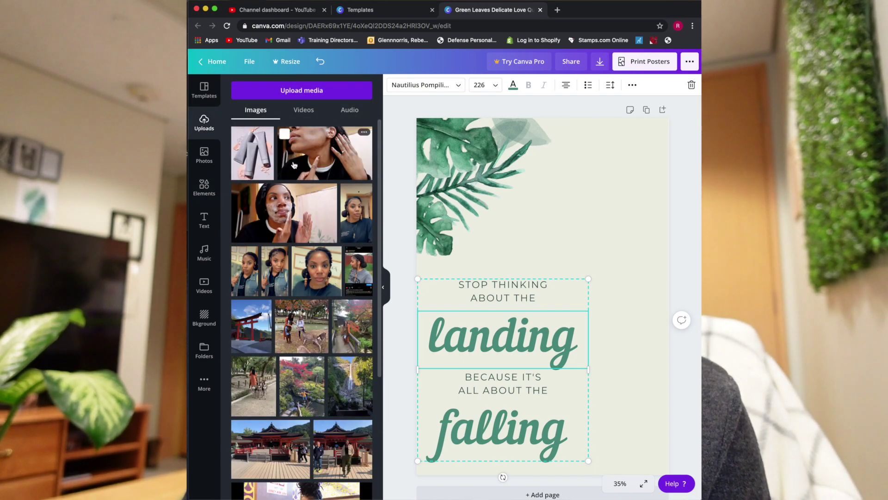
scroll(293, 165, down, 5)
scroll(294, 166, down, 5)
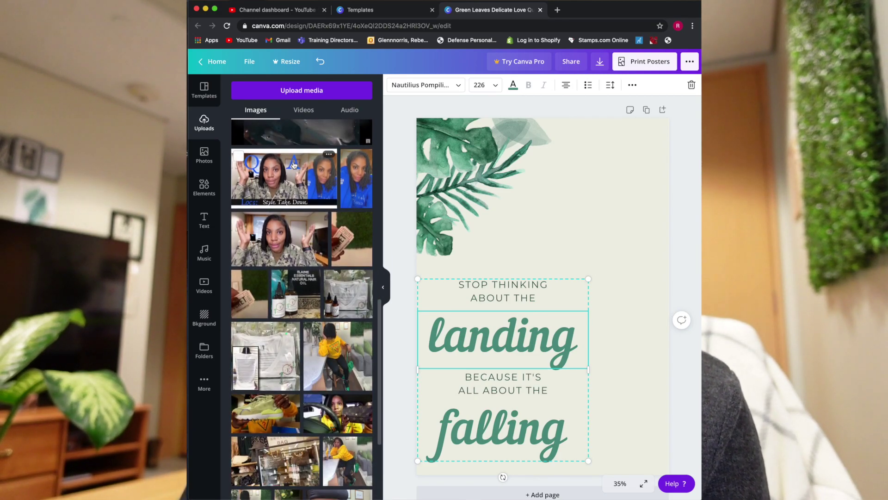
scroll(293, 165, down, 3)
scroll(293, 165, up, 3)
scroll(294, 166, down, 3)
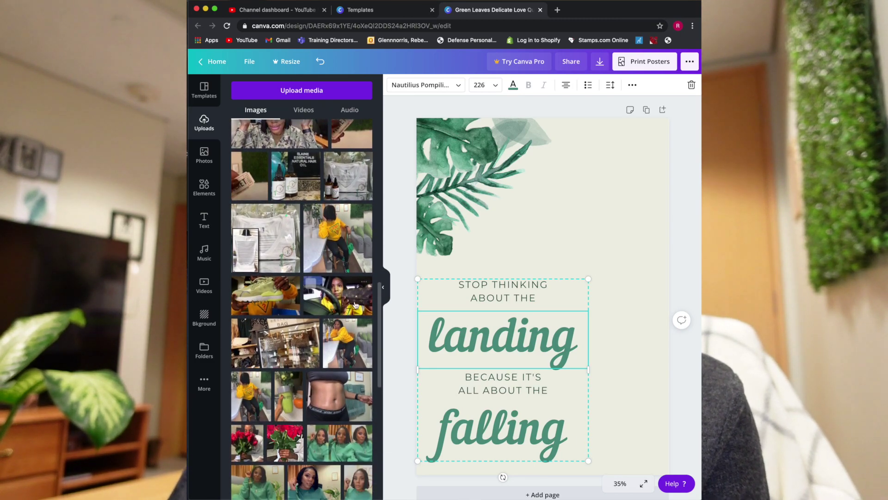
drag(332, 393, 520, 194)
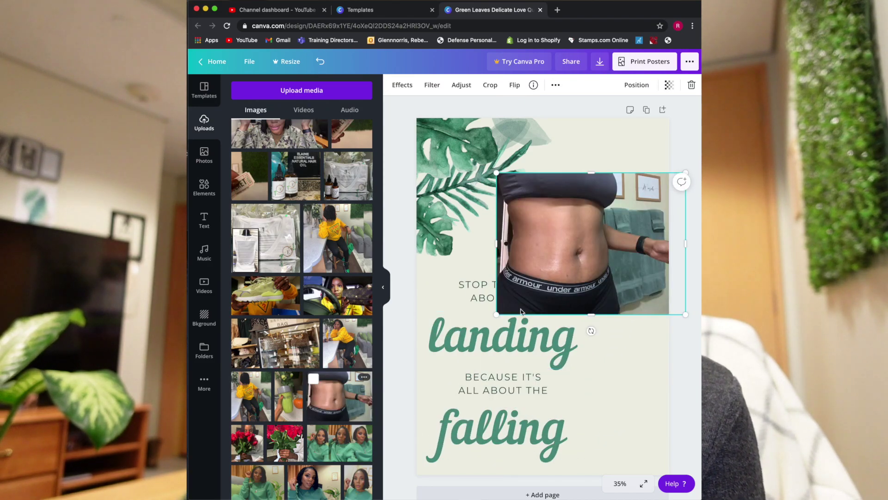
- Shrink the midriff photo, tilt it counterclockwise and position it in the poster's upper-right corner
drag(496, 315, 555, 271)
drag(610, 245, 598, 211)
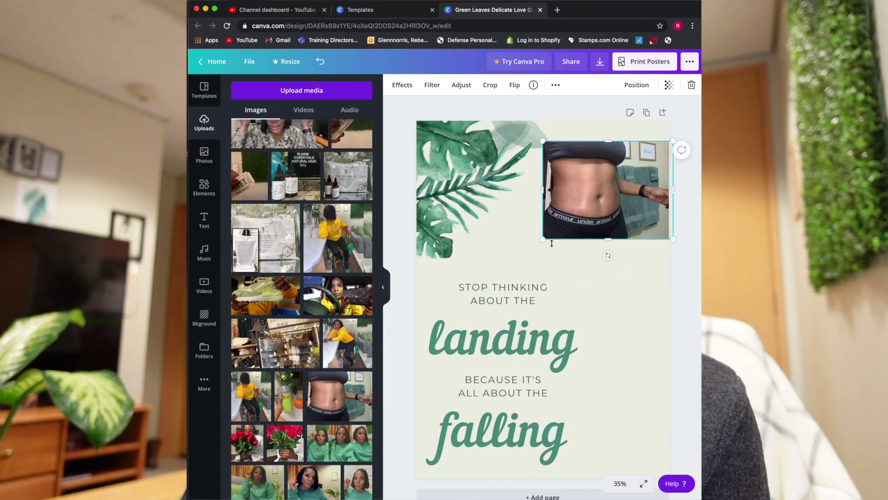
drag(547, 236, 587, 194)
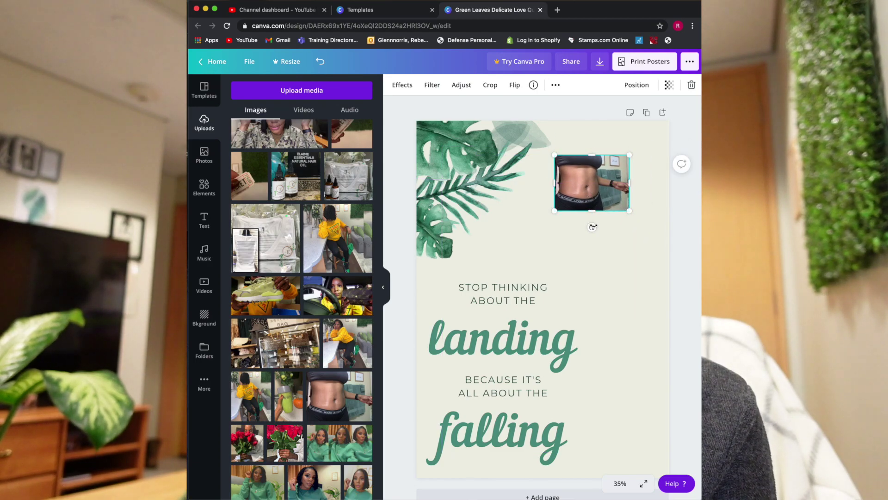
drag(593, 226, 617, 230)
drag(599, 185, 610, 173)
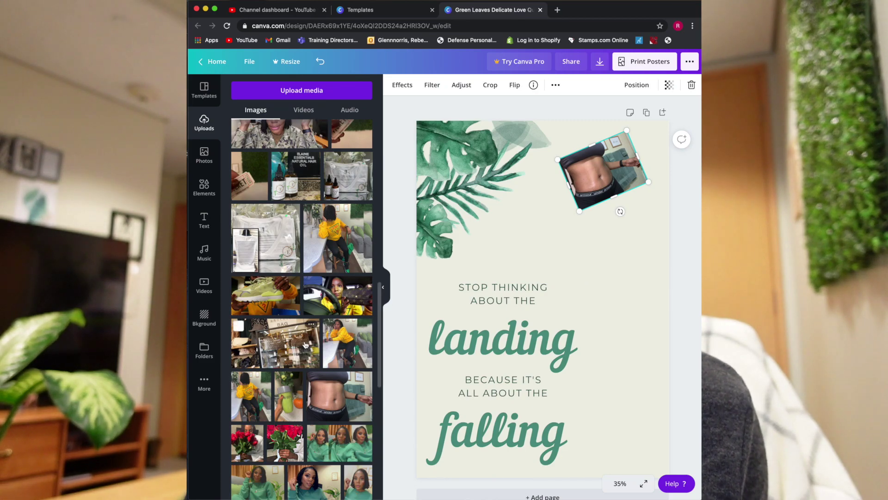
- Add the uploaded sneaker photo, shrink it and place it just above the quote text
scroll(306, 345, down, 1)
click(276, 290)
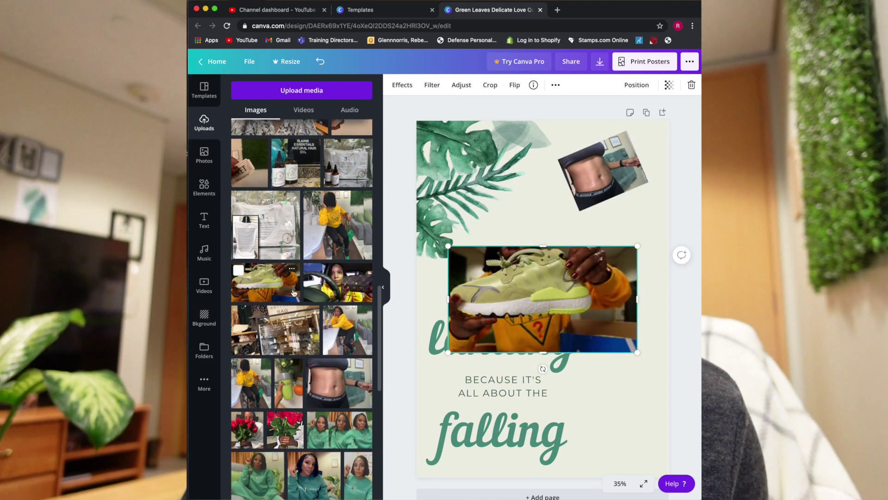
drag(636, 354, 542, 298)
drag(500, 265, 526, 230)
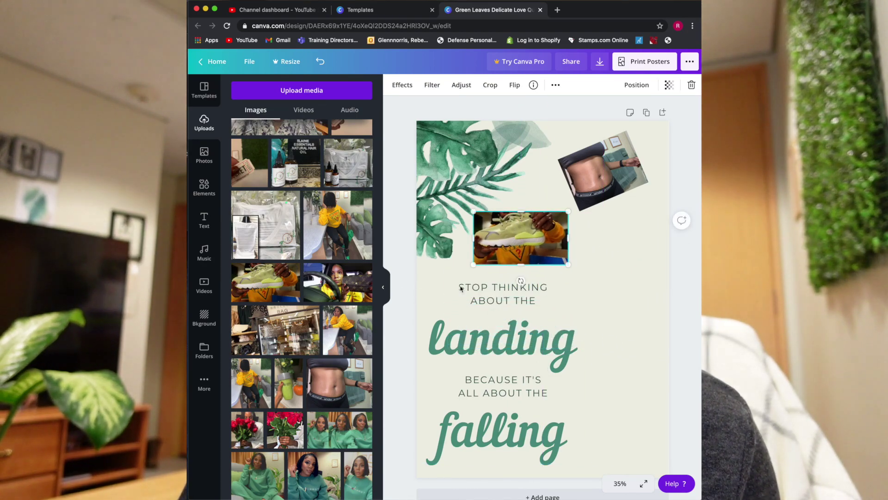
- Add the uploaded photo of the folded T-shirt with two bottles, shrink it and place it in the poster's lower-right corner
scroll(331, 324, up, 3)
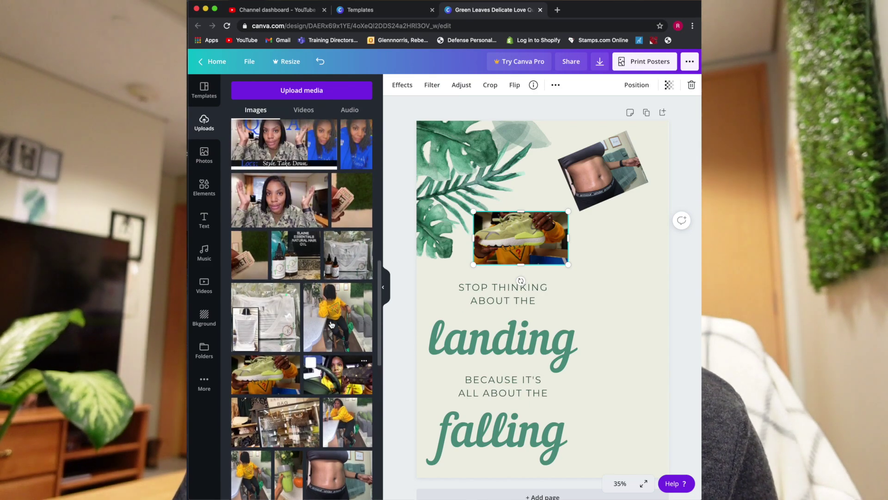
click(346, 270)
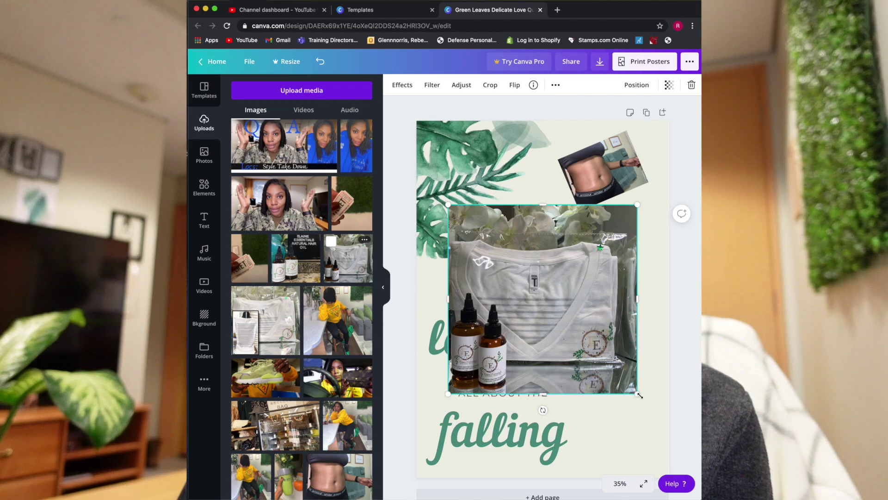
drag(638, 395, 545, 301)
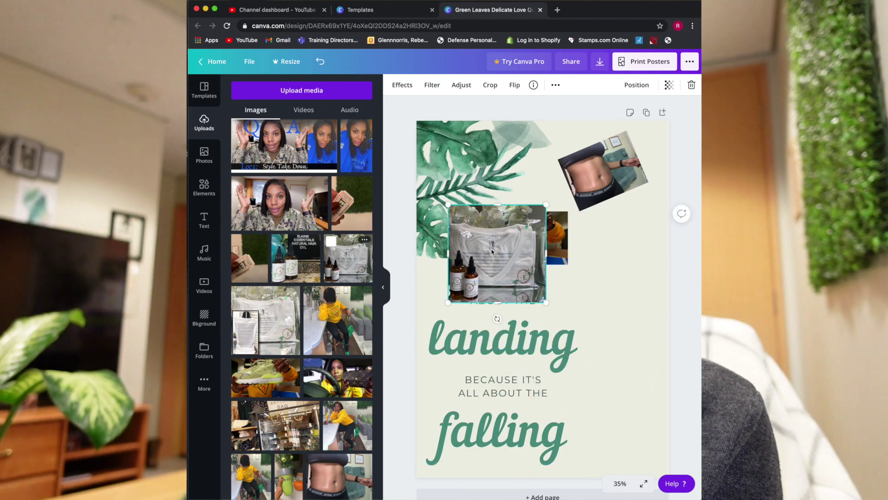
drag(494, 255, 608, 420)
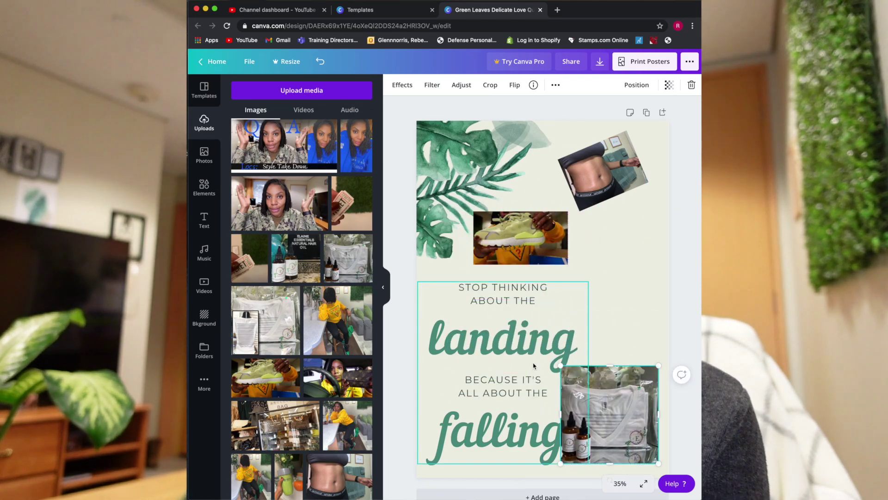
- Add the recently used illustration of the woman at a vanity table and place it on the poster's right side below the midriff photo
scroll(348, 327, up, 5)
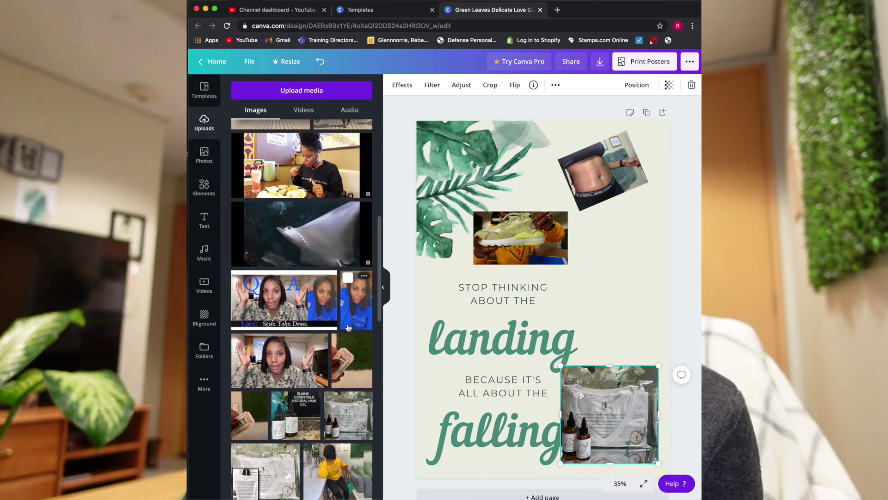
scroll(348, 327, down, 1)
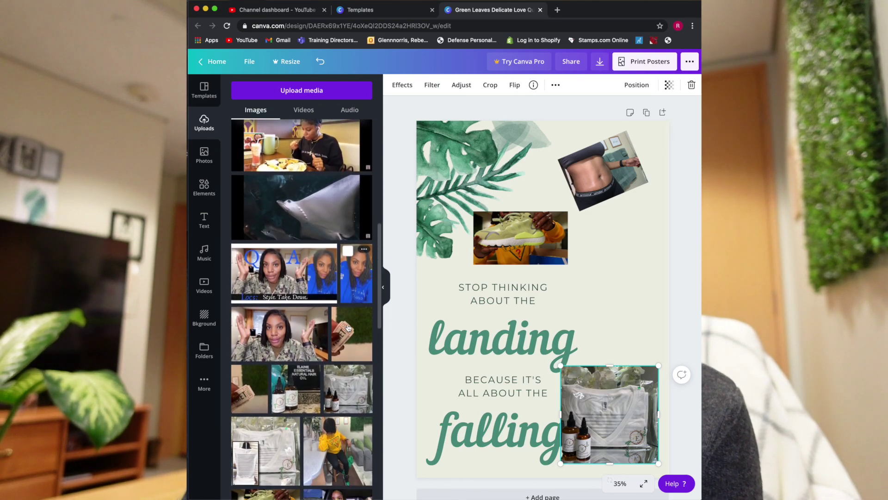
click(207, 200)
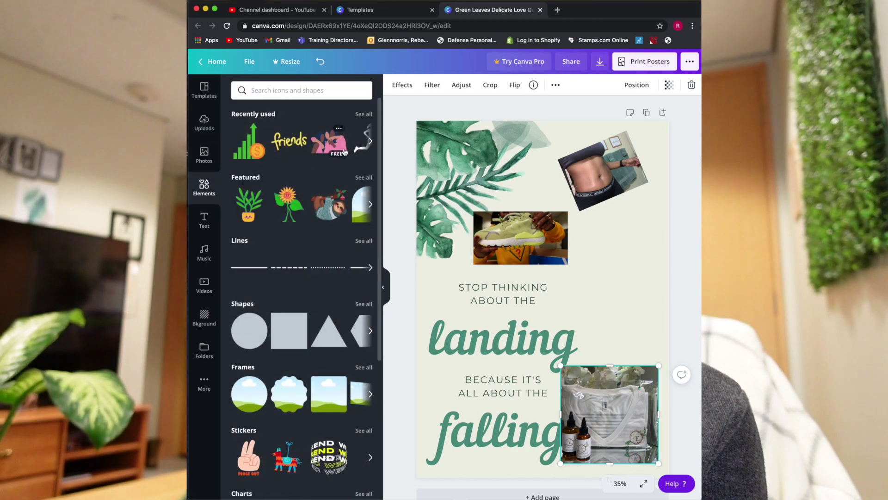
scroll(323, 153, right, 2)
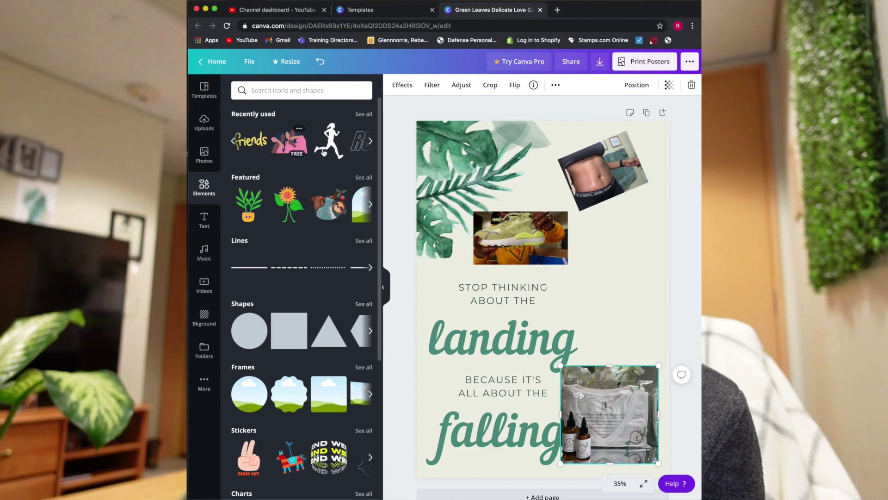
scroll(324, 153, right, 1)
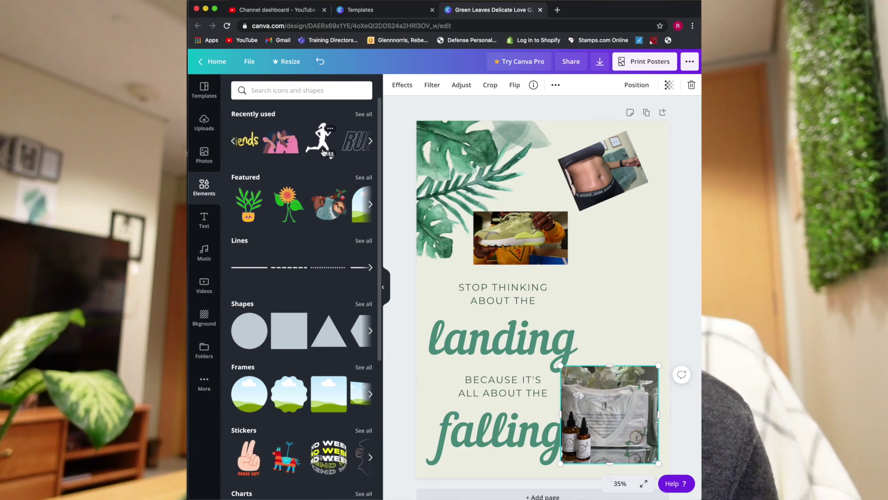
scroll(324, 152, right, 2)
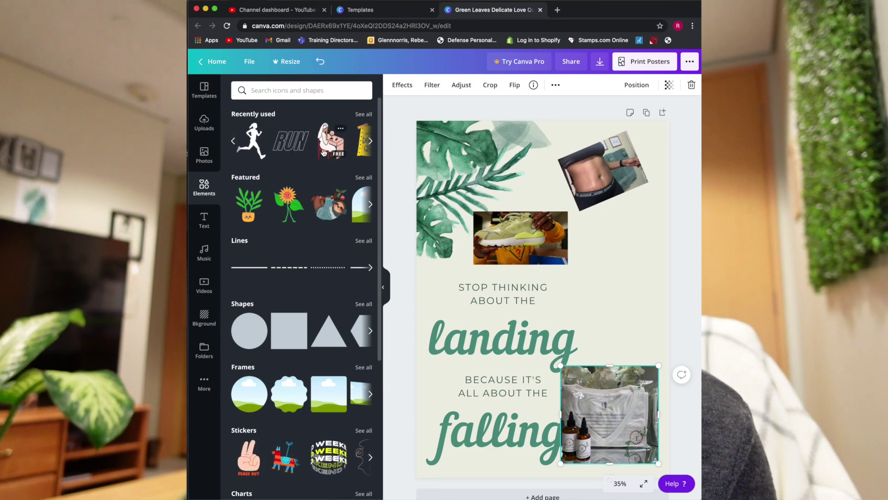
drag(327, 144, 514, 225)
drag(572, 299, 639, 276)
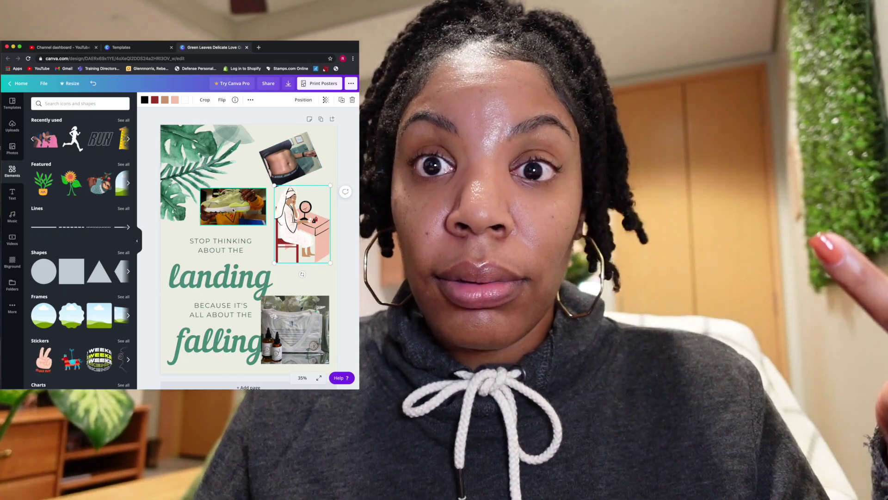
- Ungroup the quote text into separate text boxes
scroll(245, 202, down, 1)
scroll(244, 202, down, 1)
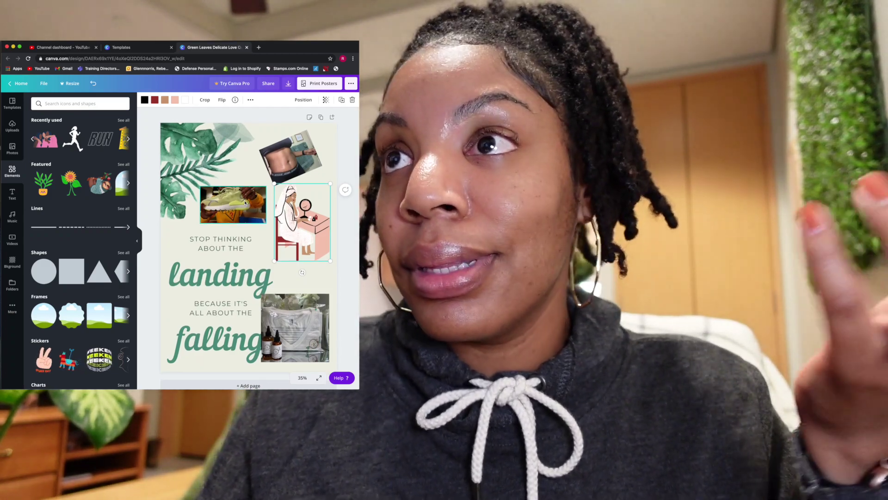
scroll(301, 220, down, 1)
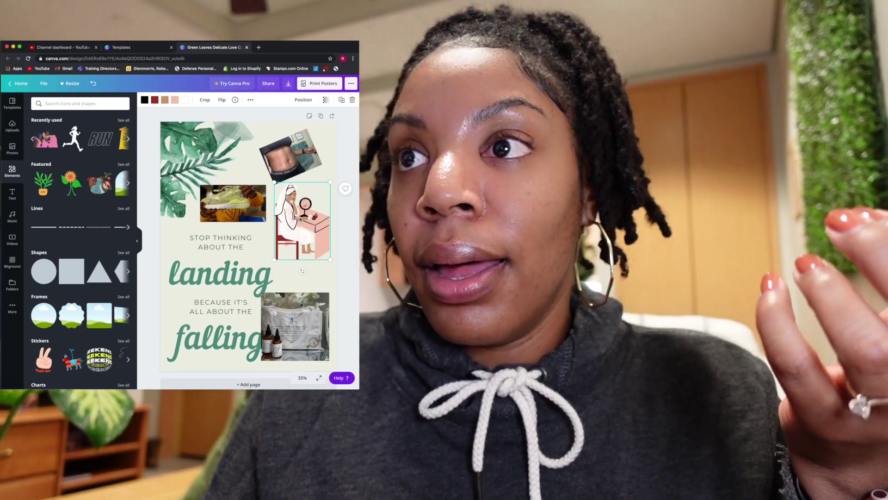
scroll(274, 307, down, 3)
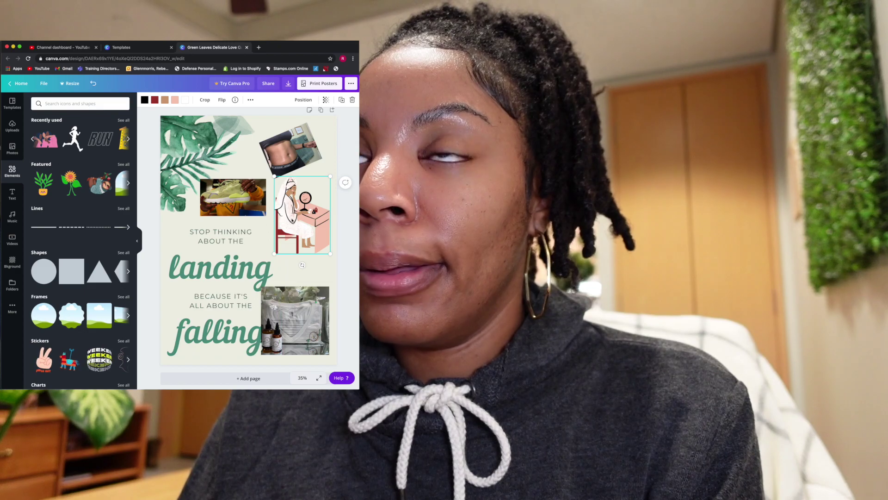
click(231, 269)
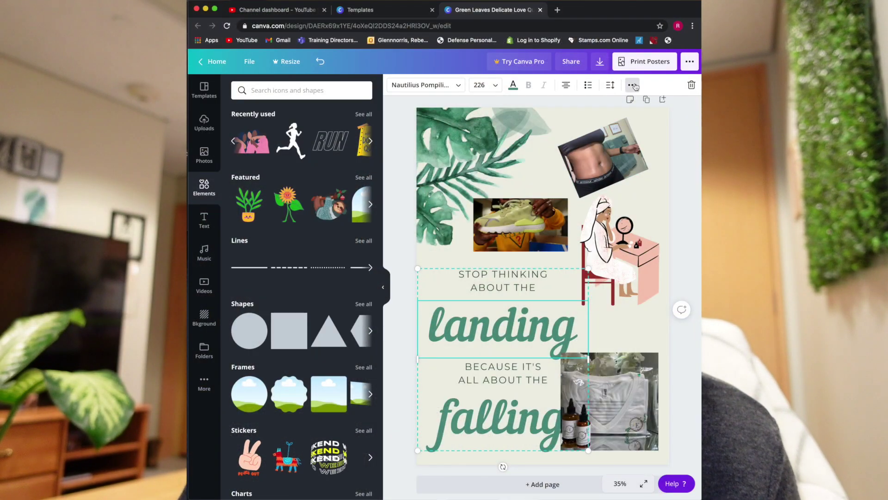
click(633, 86)
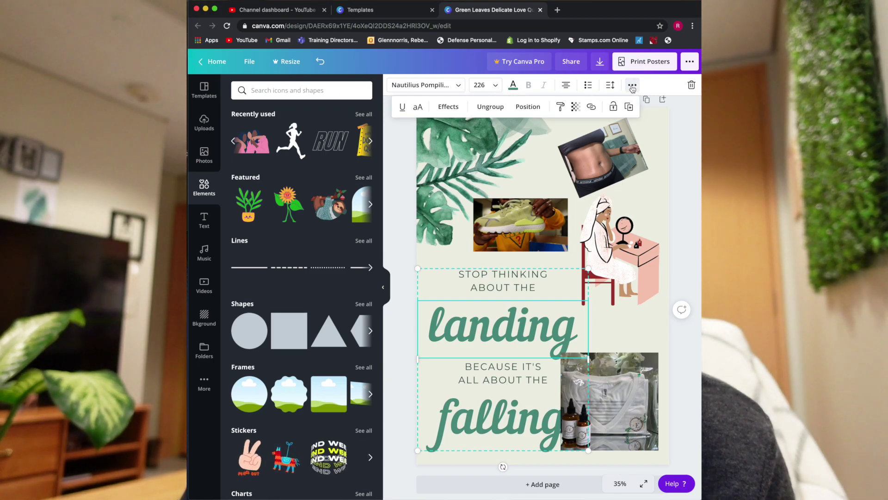
click(495, 109)
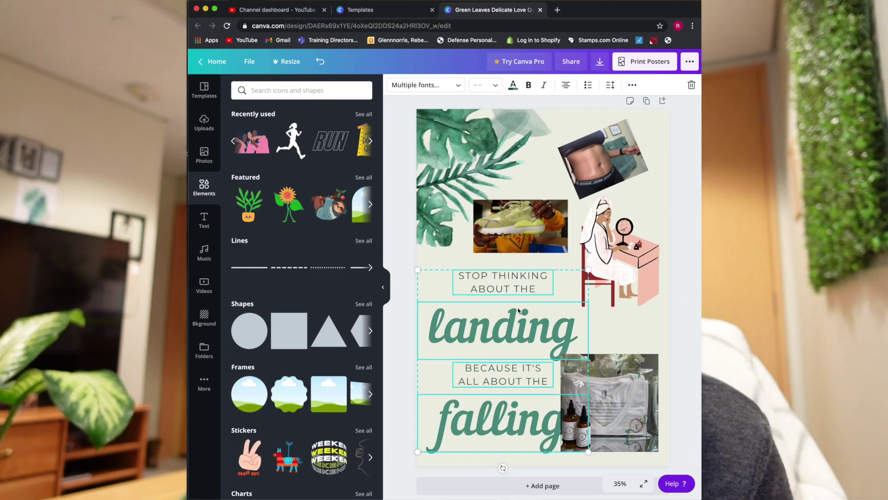
- Move "STOP THINKING ABOUT THE" up and left beneath the sneaker photo, and shift "landing" slightly up under it
click(452, 258)
click(507, 288)
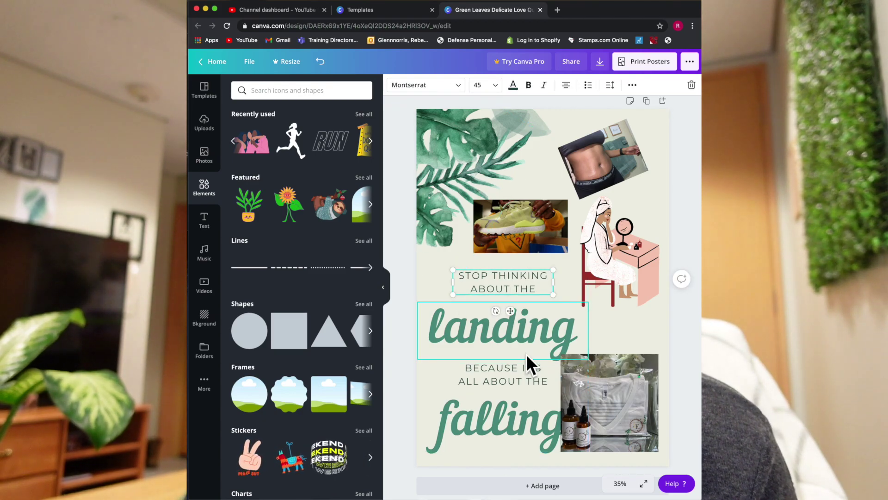
scroll(518, 370, down, 1)
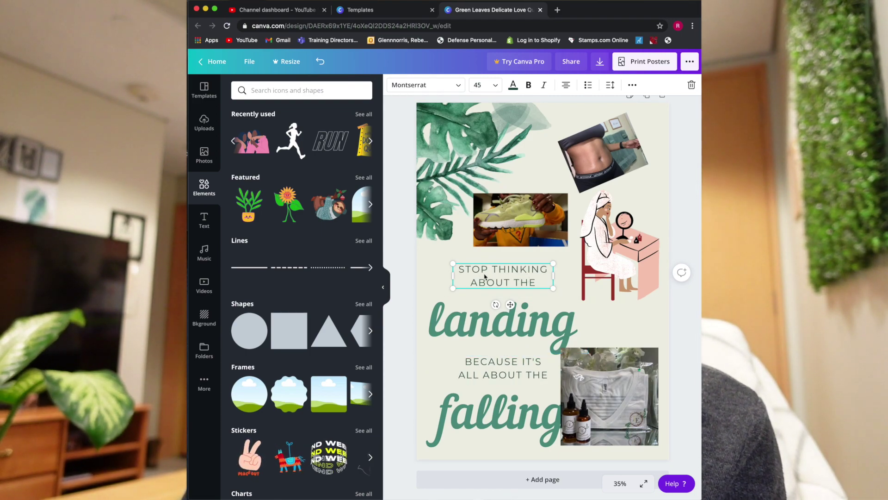
drag(510, 277, 478, 263)
click(514, 321)
drag(524, 319, 526, 311)
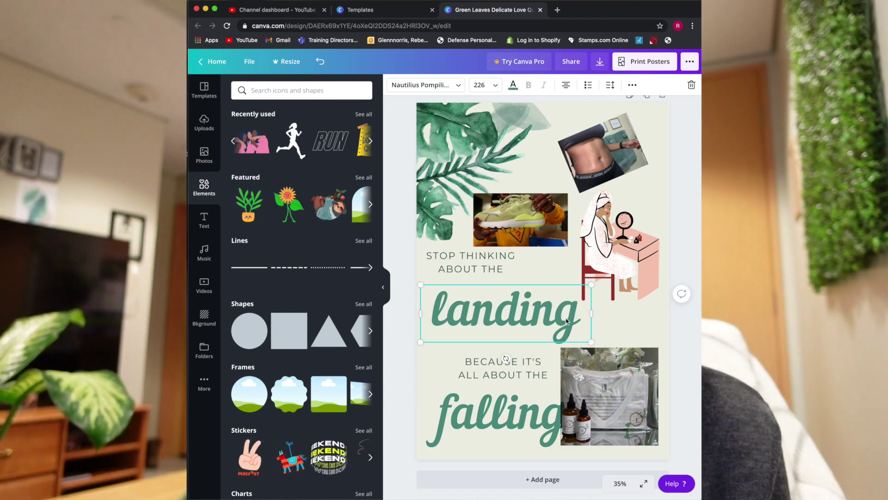
- Replace the word "landing" with "Fitness"
double_click(575, 317)
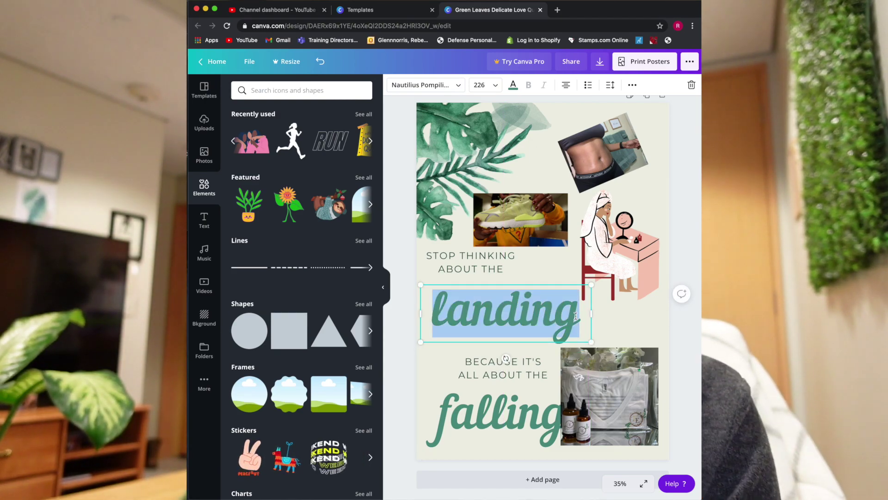
text(F)
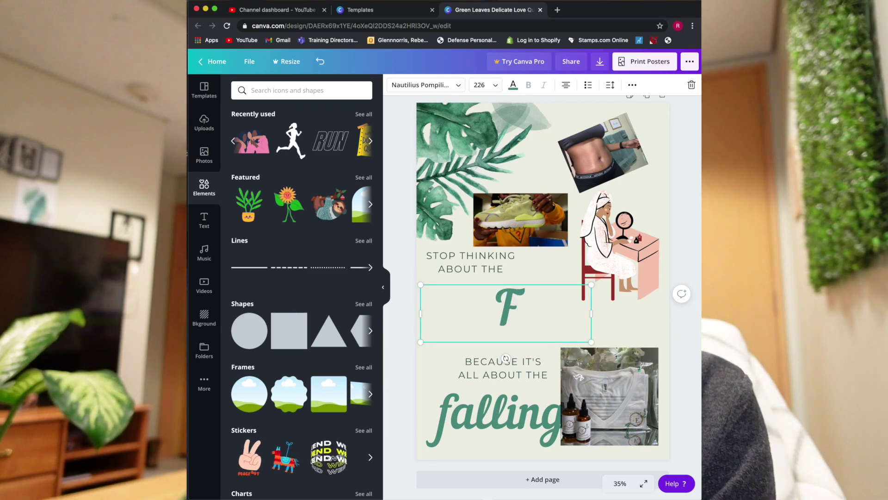
text(itness)
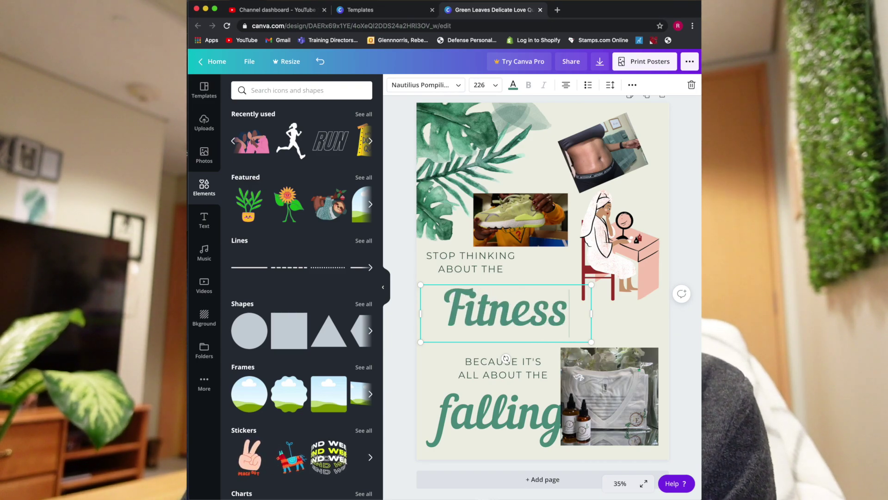
click(534, 416)
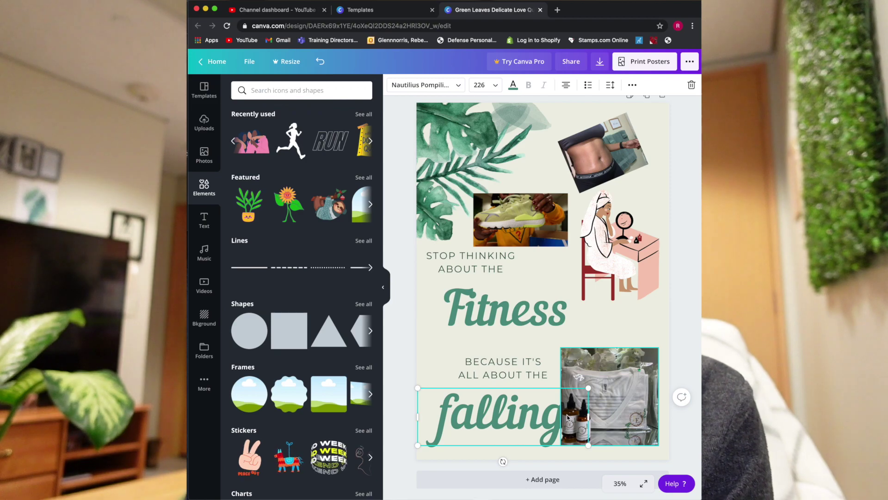
key(Delete)
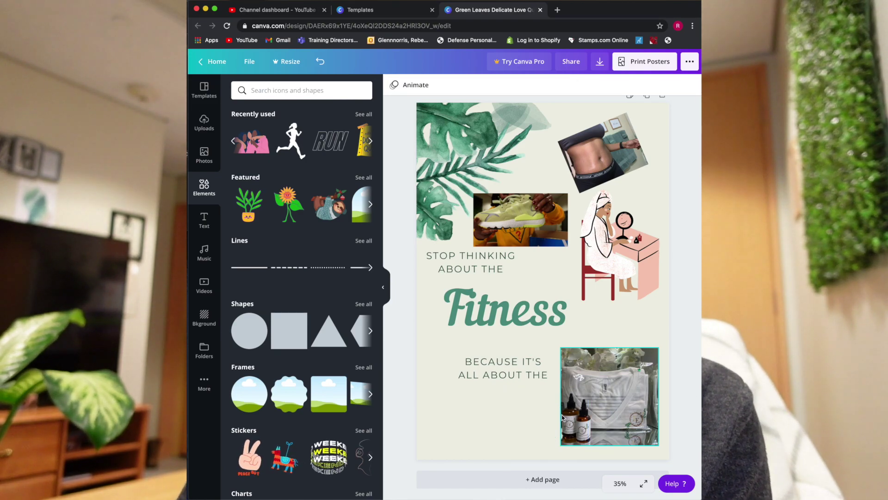
click(319, 62)
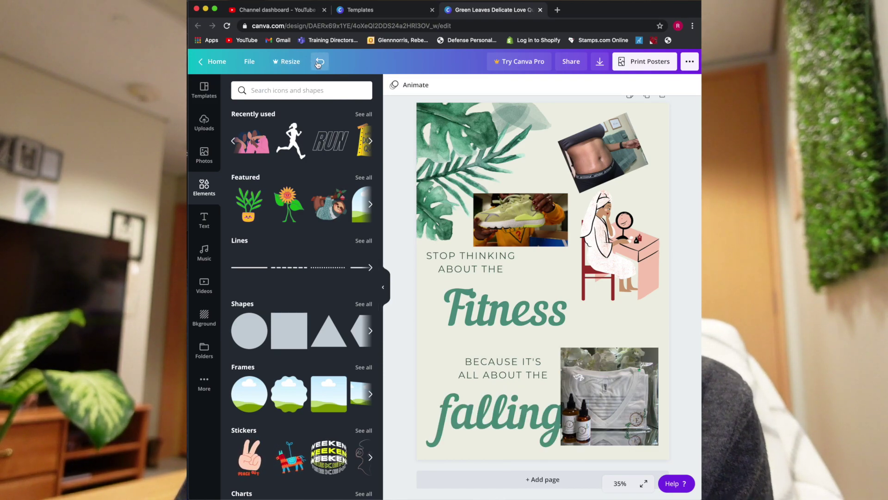
- Replace the word "falling" with "Health"
click(550, 412)
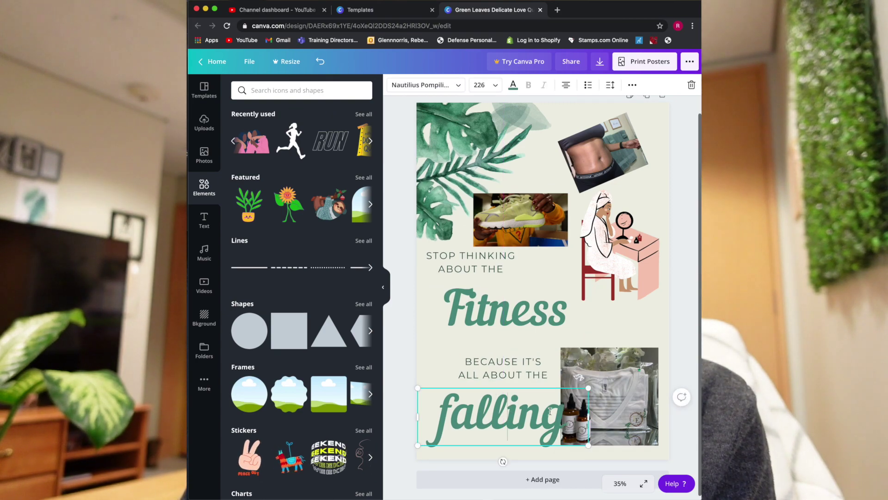
drag(562, 412, 428, 410)
text(Health)
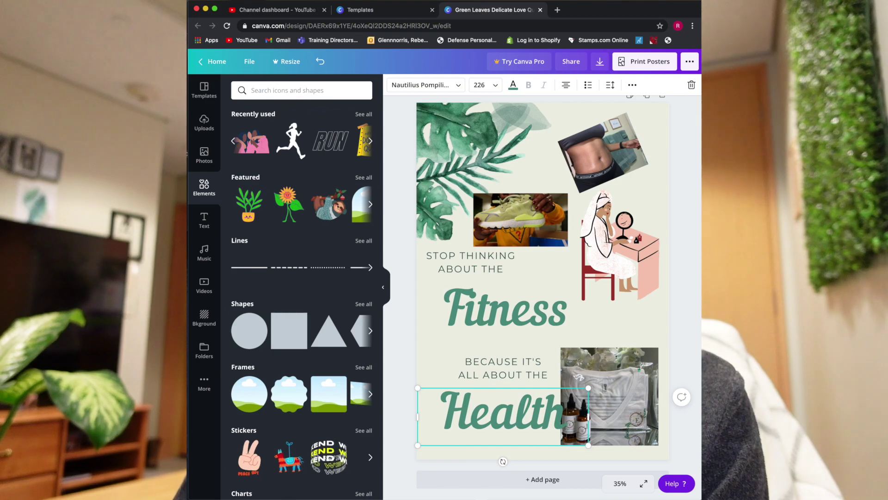
- Duplicate the "Fitness" text box and change the copy's text to "Self-Care"
click(520, 311)
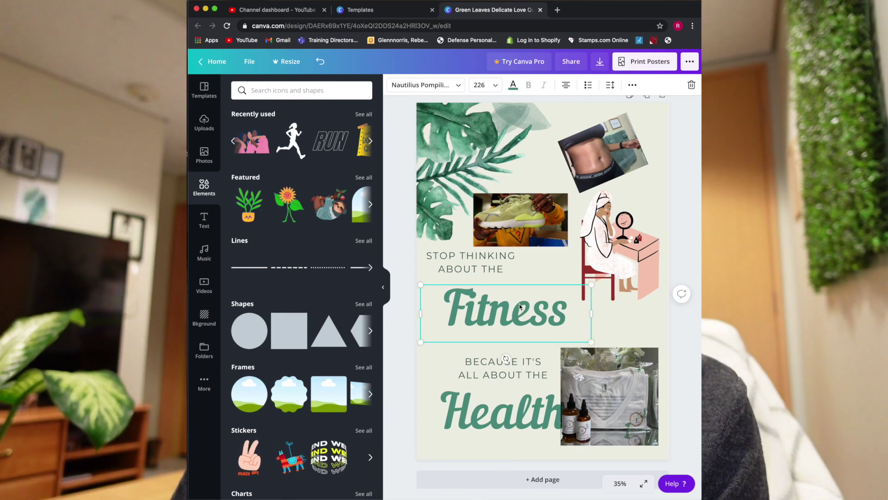
scroll(520, 306, up, 1)
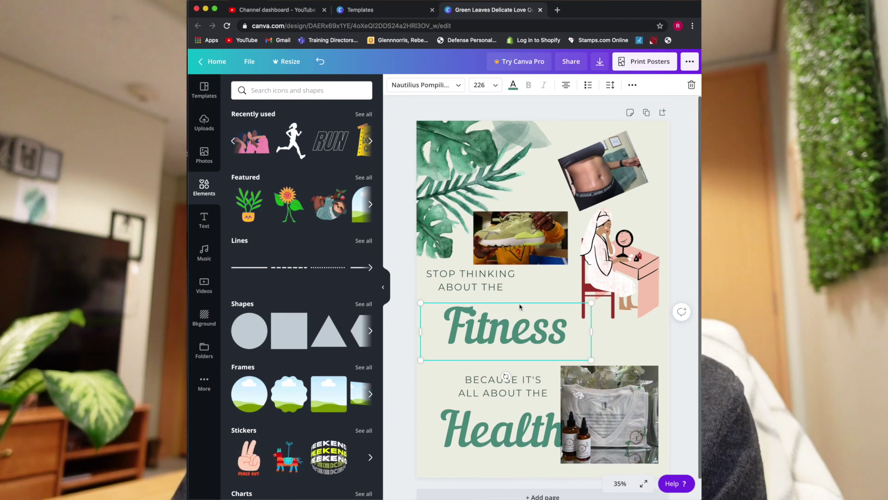
click(632, 86)
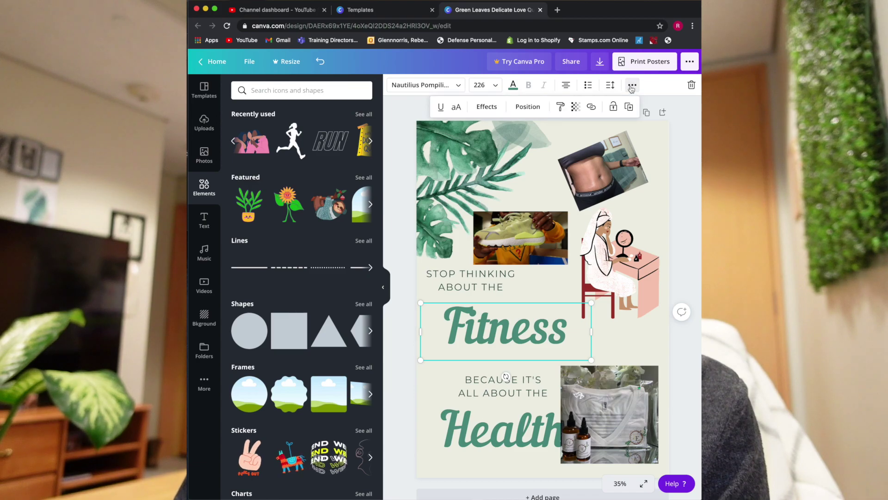
click(630, 109)
drag(537, 328, 590, 329)
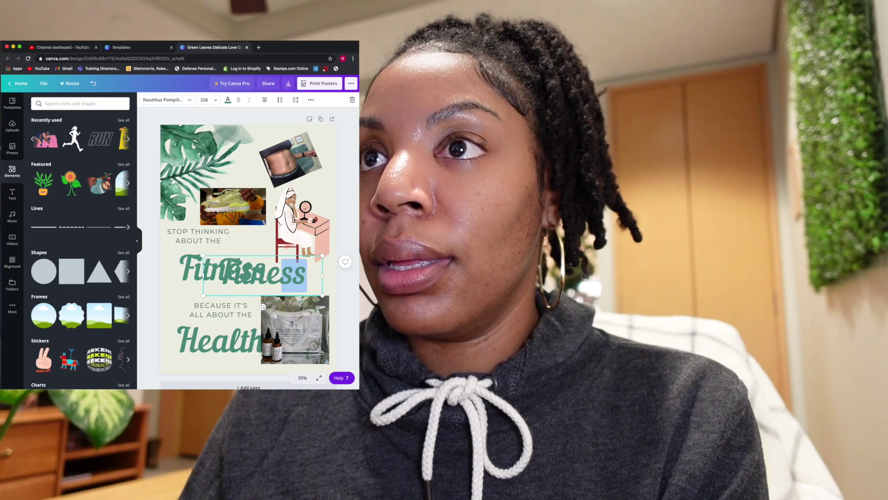
text(Self-Care)
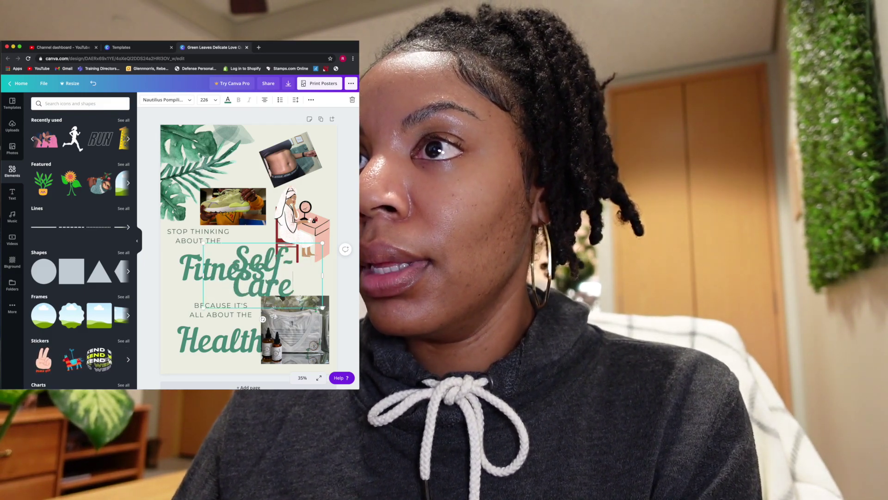
- Shrink the "Self-Care" text to size 116 and place it above the seated woman illustration
drag(325, 241, 266, 272)
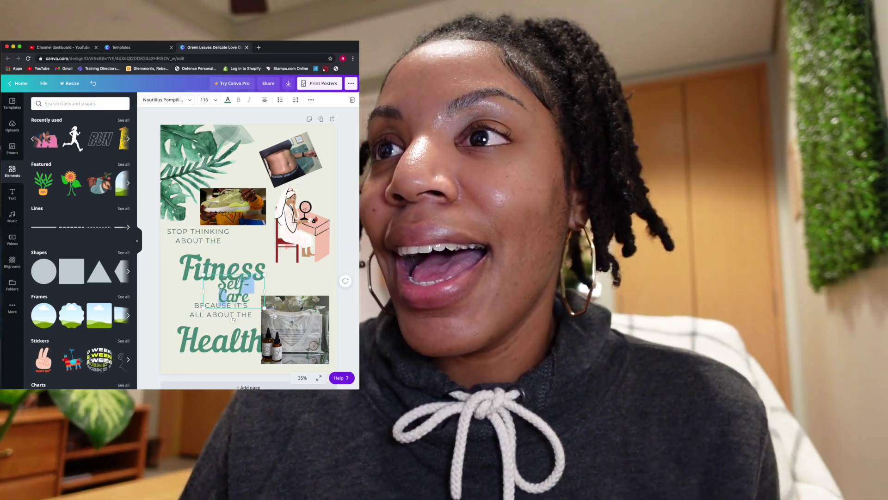
click(241, 287)
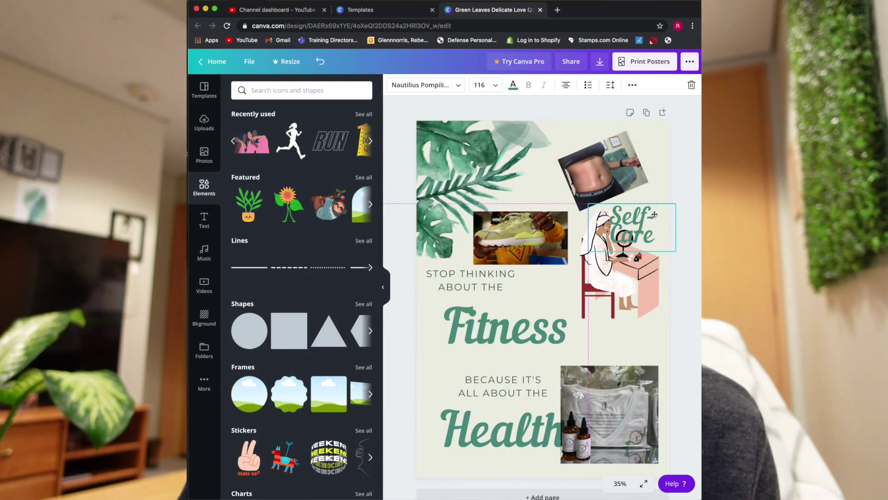
- Shrink "Fitness" to size 109 beneath the sneaker photo and leaves, and move "STOP THINKING ABOUT THE" above the skincare product photo
click(581, 352)
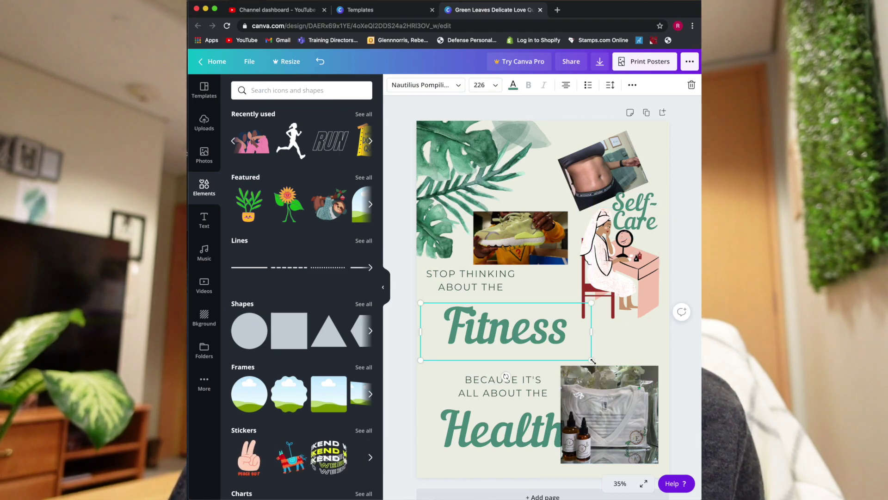
drag(568, 356, 531, 340)
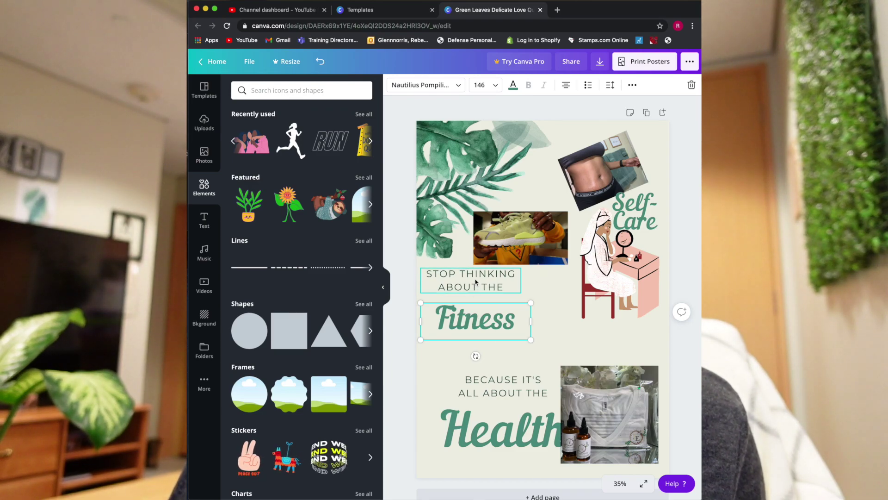
drag(475, 281, 618, 340)
drag(498, 320, 484, 287)
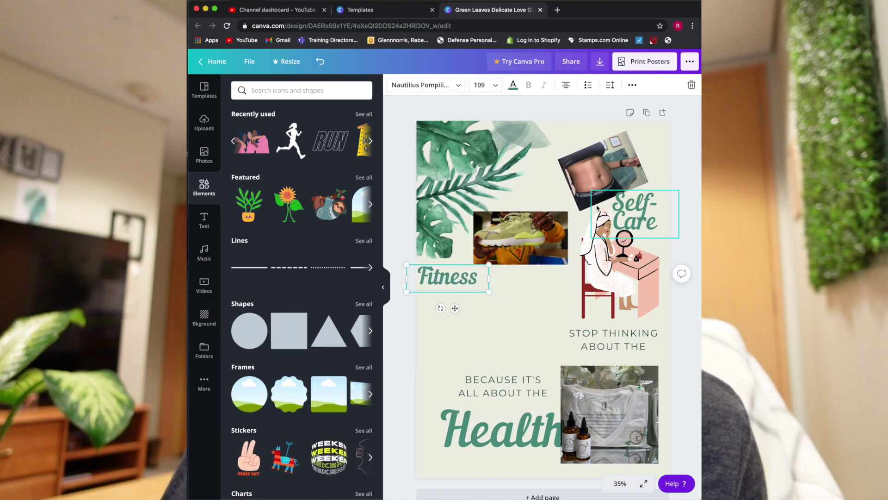
- Shrink the tilted abs photo and place it directly beneath the "Fitness" text
click(611, 188)
drag(610, 189, 465, 315)
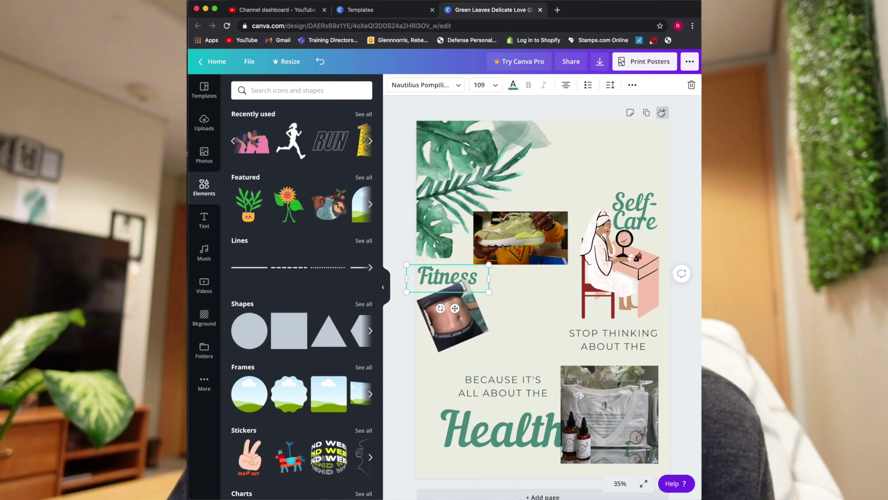
- Review the layering and page-alignment options for the "Fitness" text
click(633, 86)
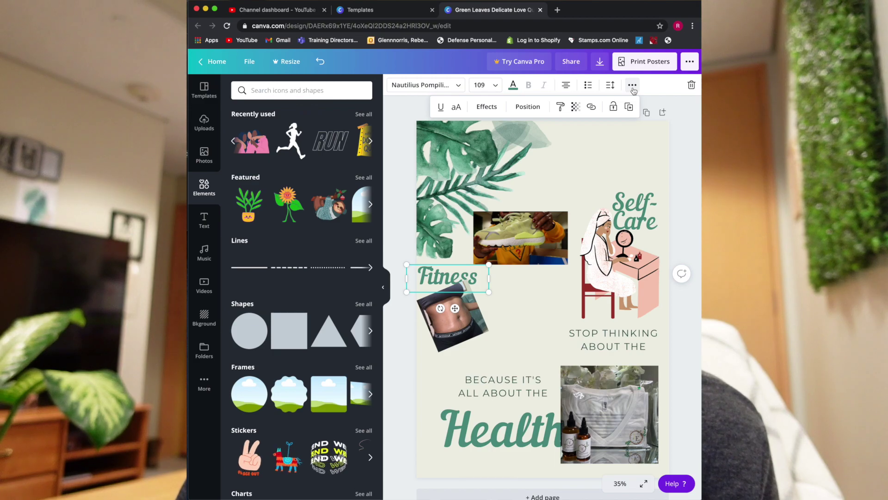
click(540, 112)
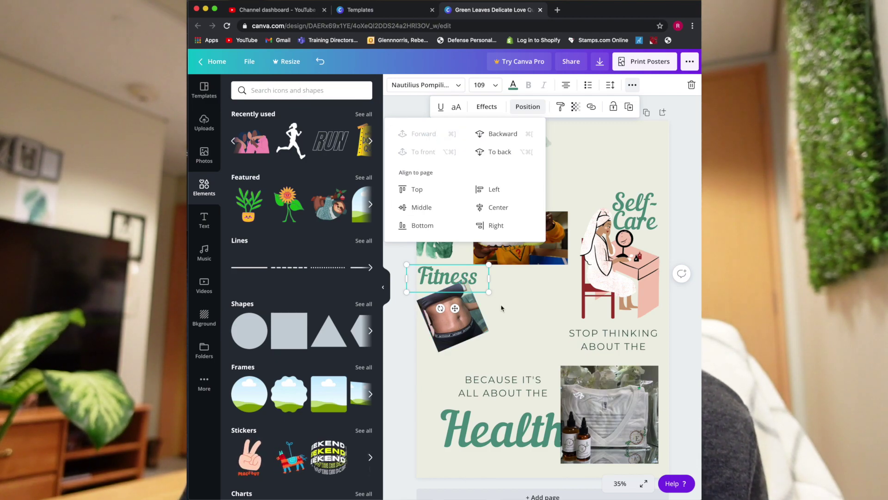
click(512, 307)
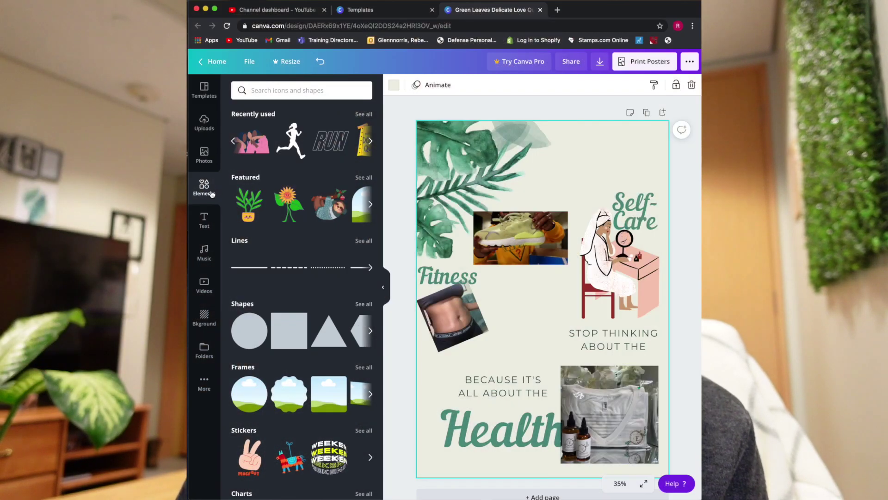
- Search the elements for "Running" and add the free outlined "RUN" graphic to the poster
click(303, 94)
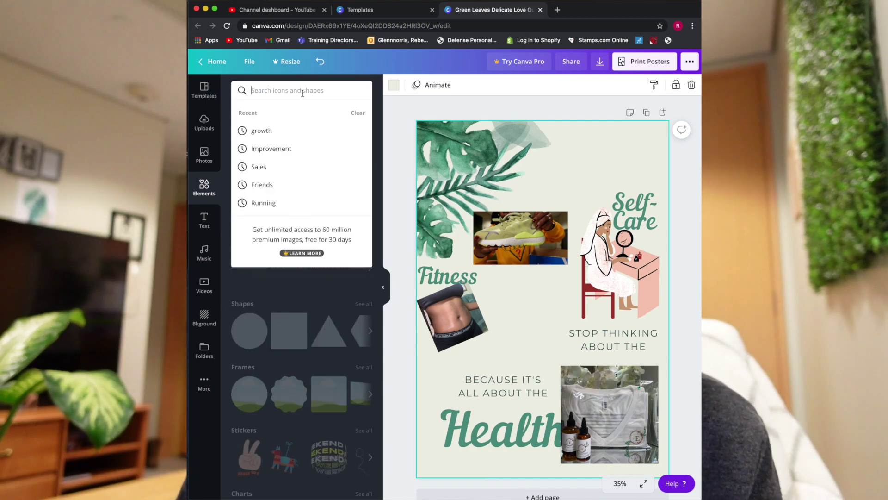
click(276, 203)
scroll(294, 247, down, 5)
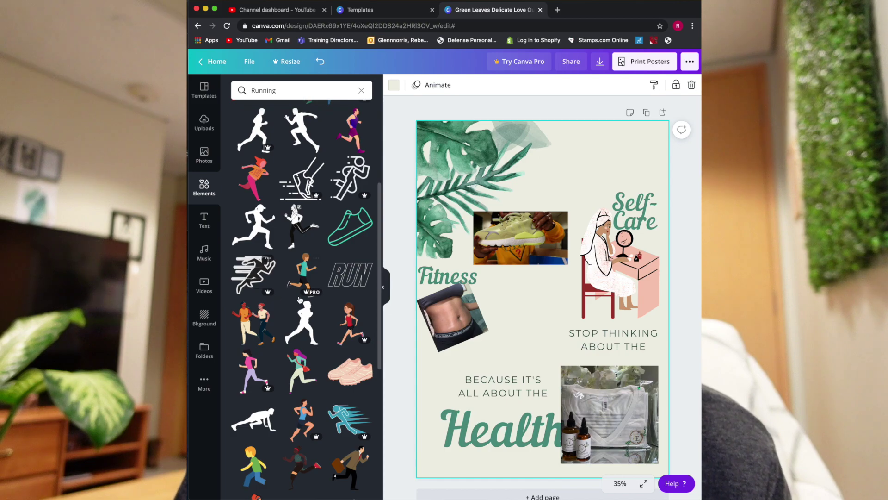
mouse_move(309, 297)
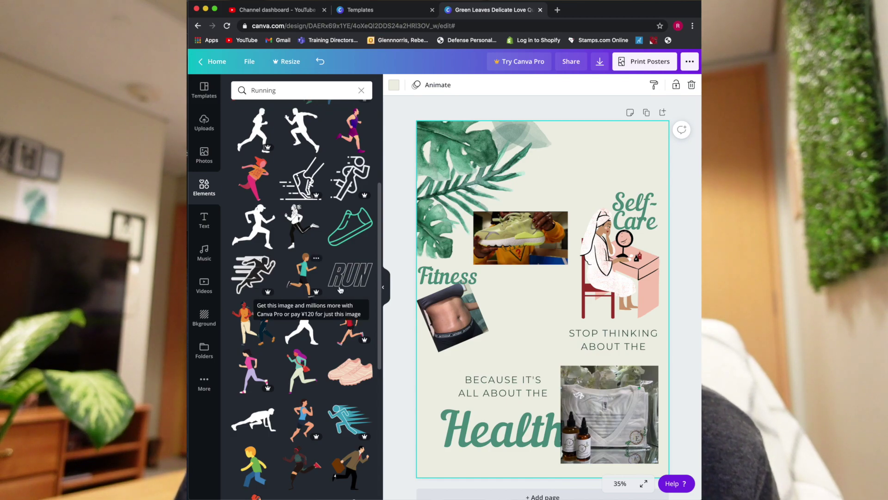
click(351, 273)
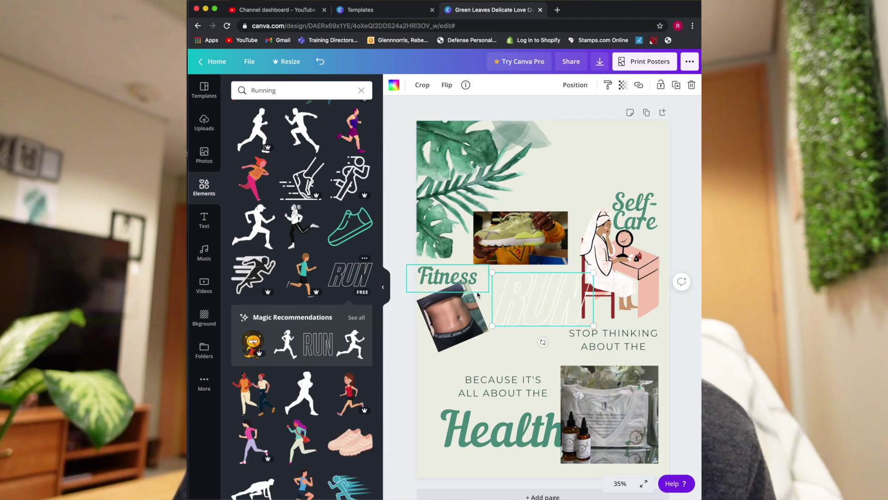
- Shrink the "RUN" graphic beside the abs photo and recolor it black
drag(536, 295, 503, 315)
drag(560, 348, 490, 298)
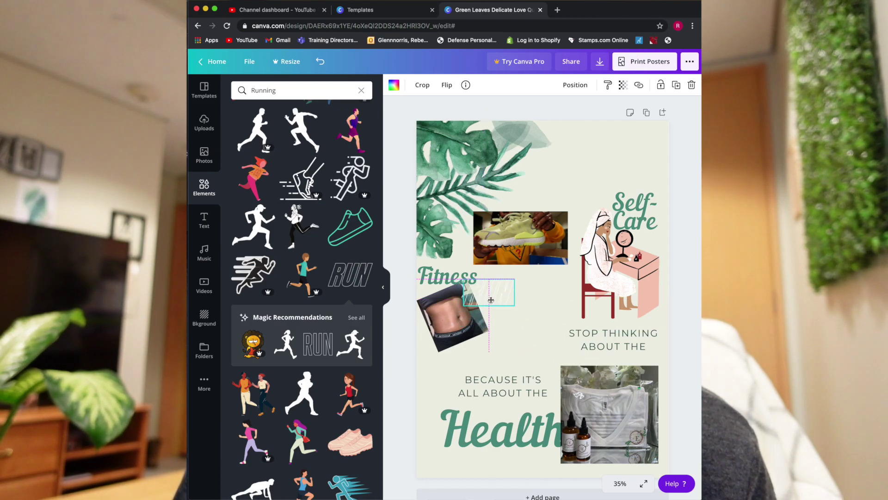
click(393, 85)
click(241, 177)
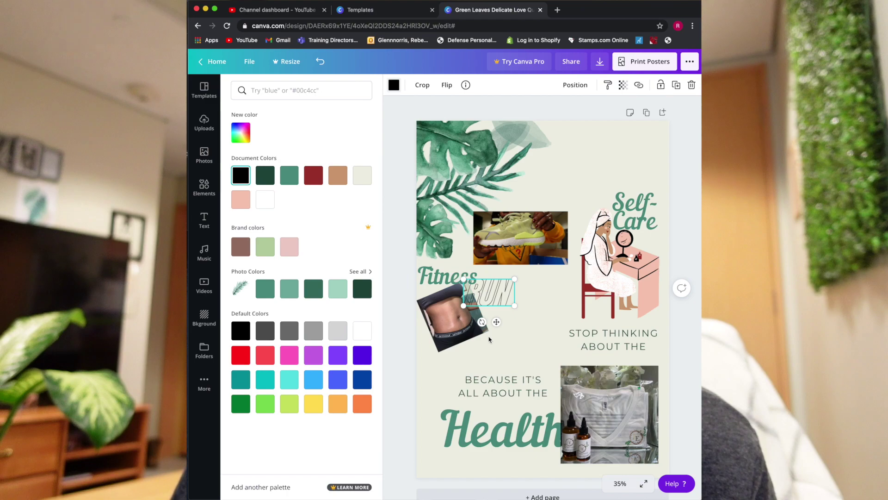
click(501, 347)
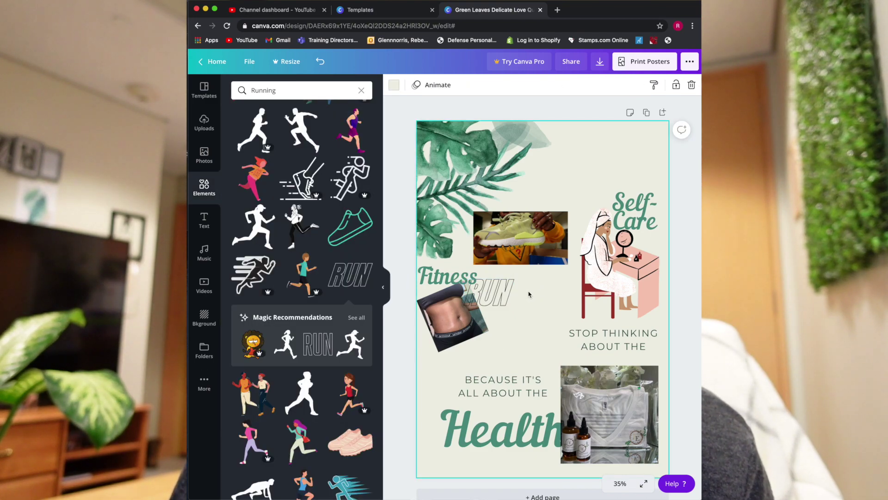
- Shrink the "RUN" graphic further and place it just above the end of the word "Fitness"
drag(502, 292, 457, 262)
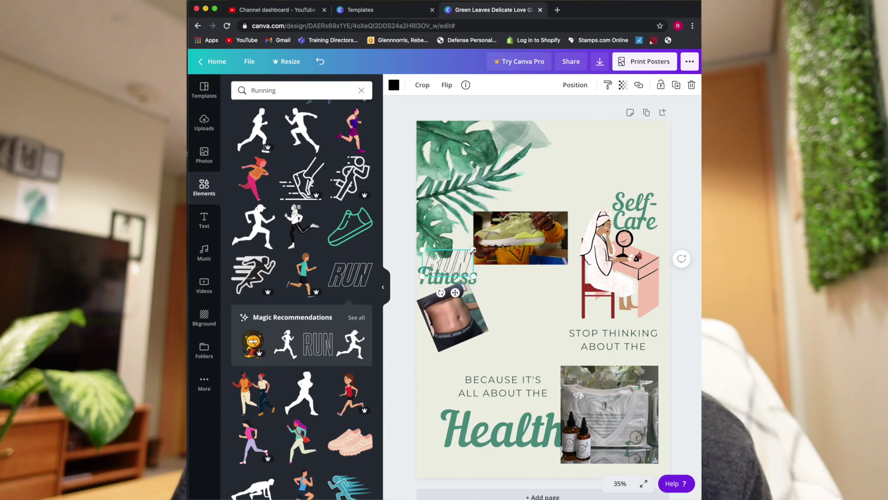
click(459, 266)
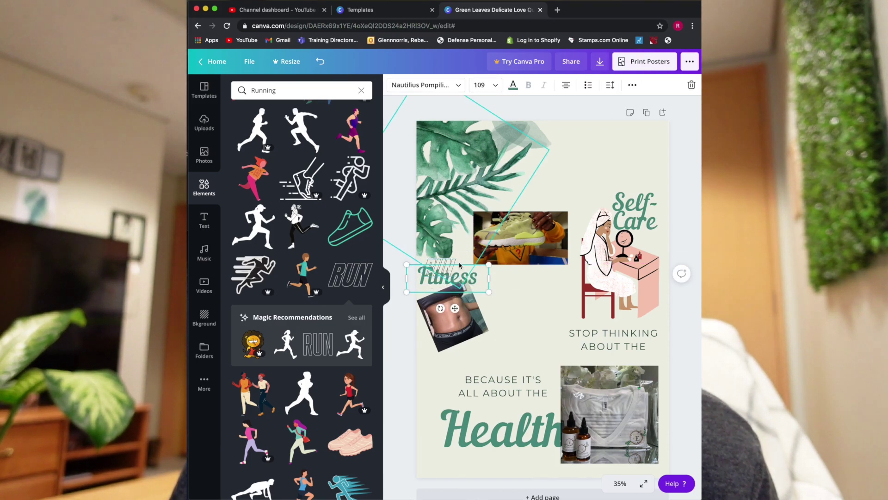
key(Escape)
click(452, 262)
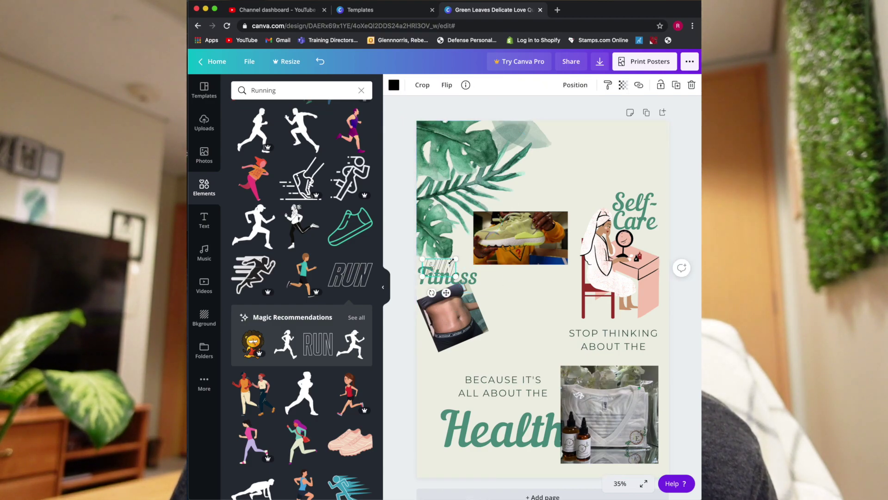
click(447, 268)
mouse_move(447, 268)
mouse_down()
mouse_move(469, 259)
mouse_move(463, 262)
mouse_up()
click(508, 287)
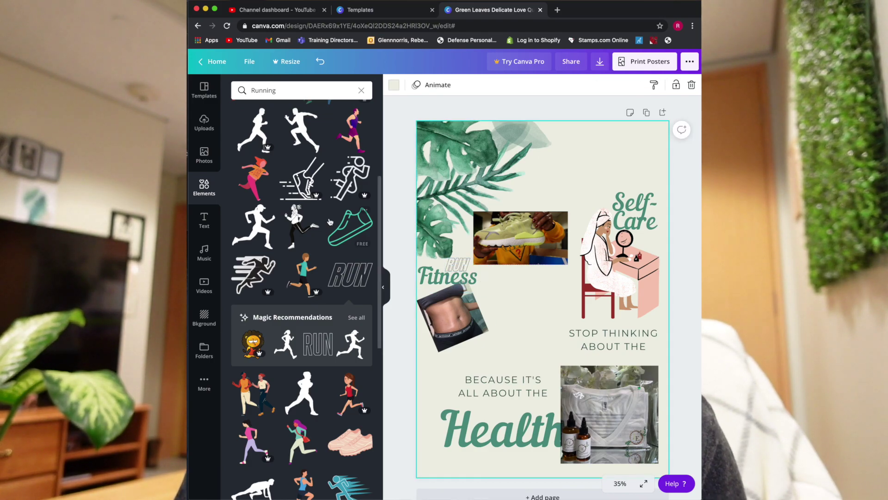
- Add the running woman silhouette from the results, shrink it and move it to the abs photo's lower-left corner
scroll(333, 223, up, 3)
scroll(333, 222, down, 3)
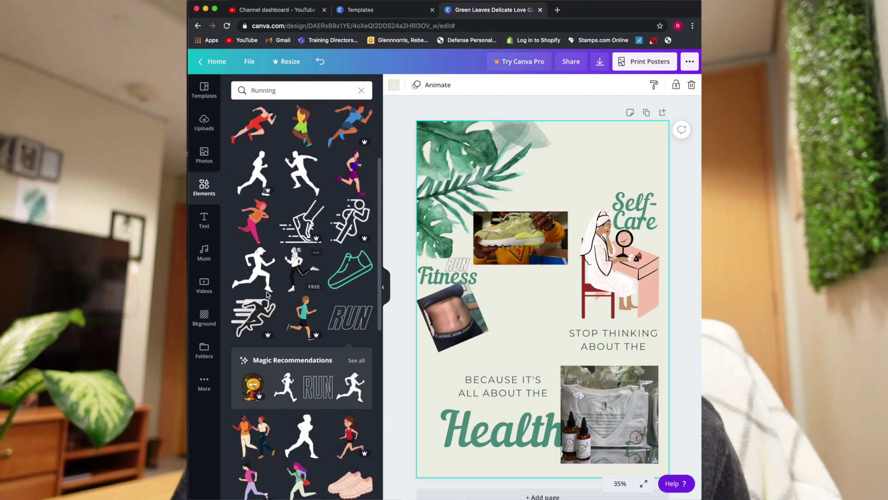
click(259, 272)
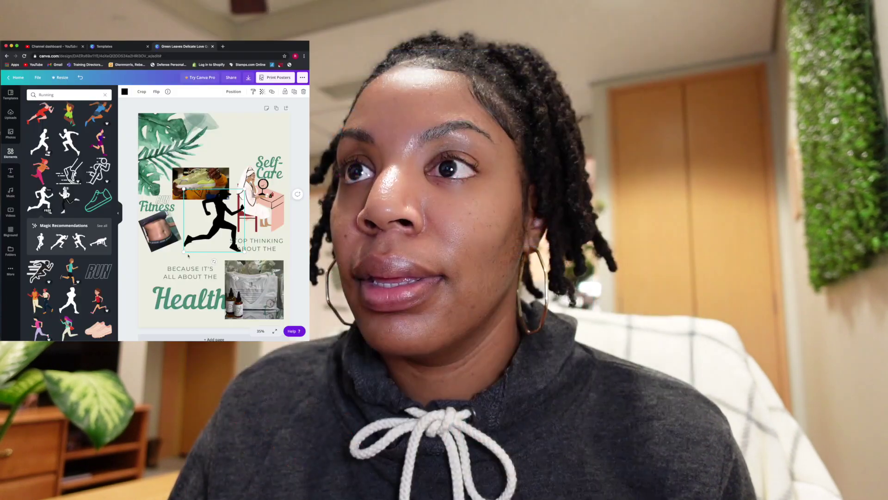
drag(492, 351, 522, 336)
drag(201, 242, 141, 251)
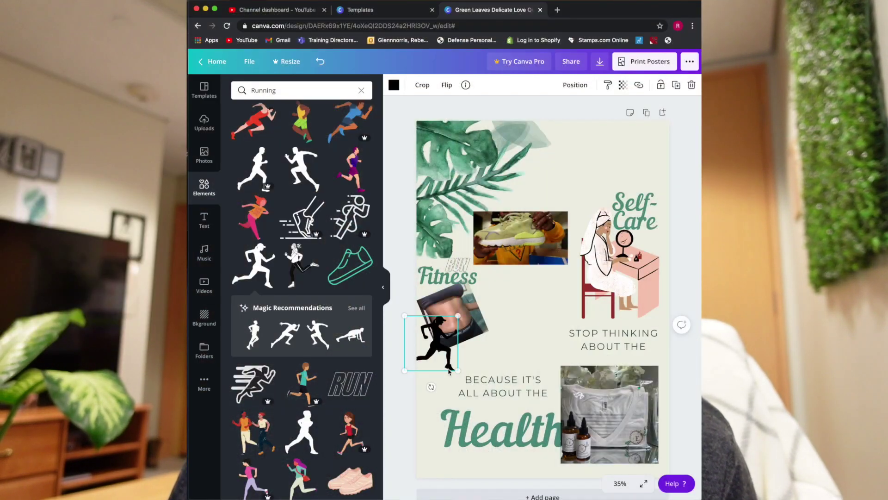
- Shrink the running silhouette further and recolor it light green
drag(455, 370, 441, 341)
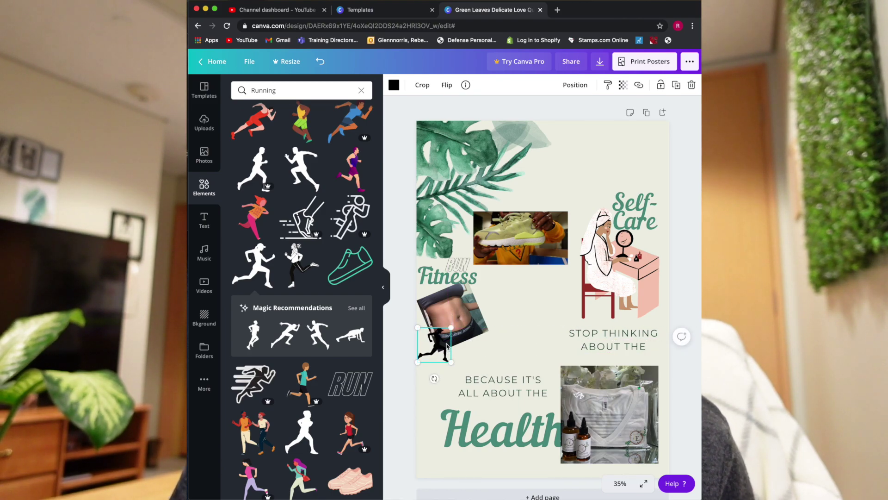
click(394, 85)
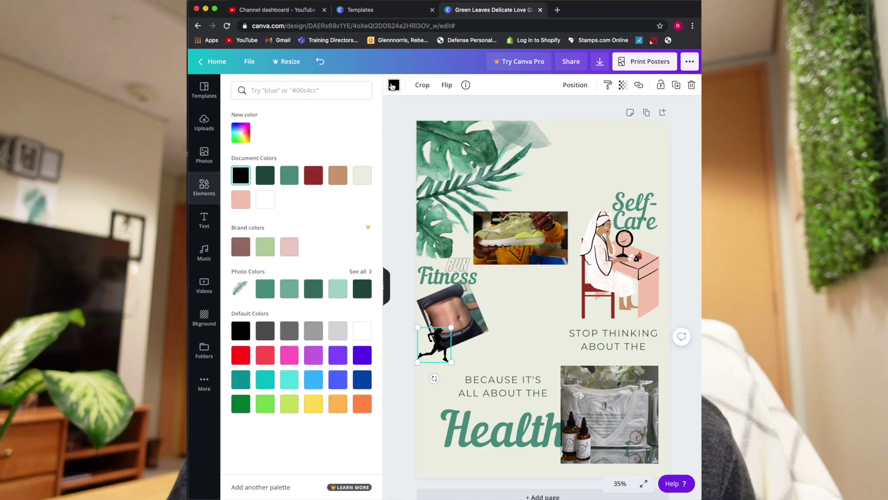
click(265, 200)
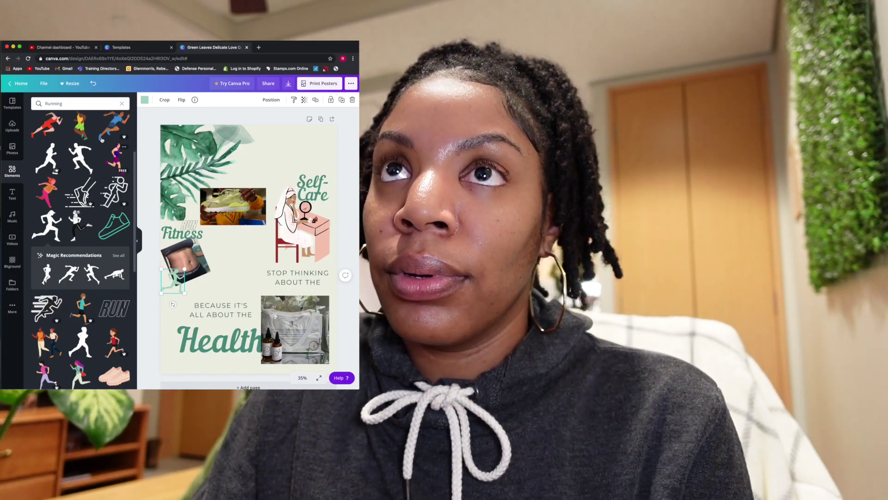
- Search the elements for "exercise" and add the meditating woman illustration at a small size beside the abs photo
click(121, 104)
click(121, 104)
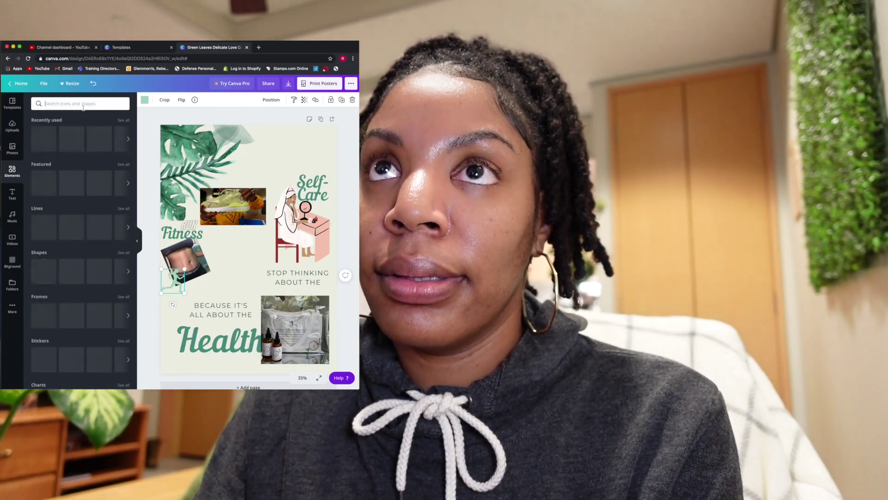
text(exercise)
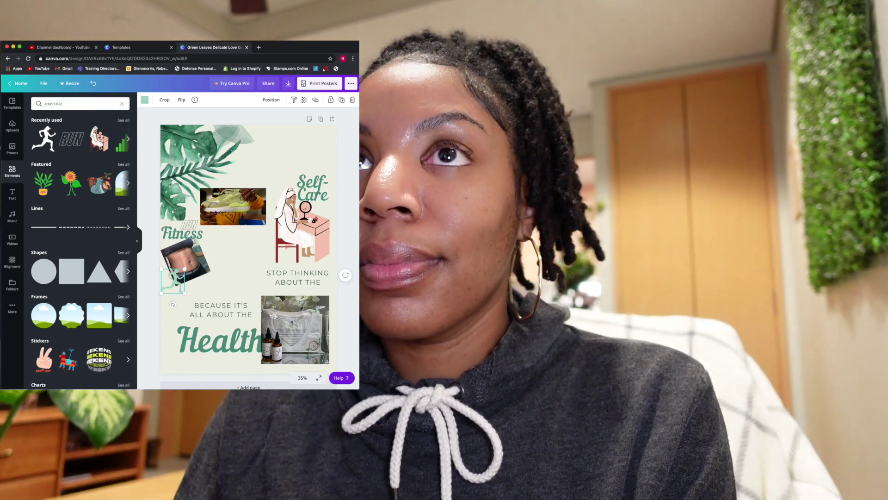
key(Return)
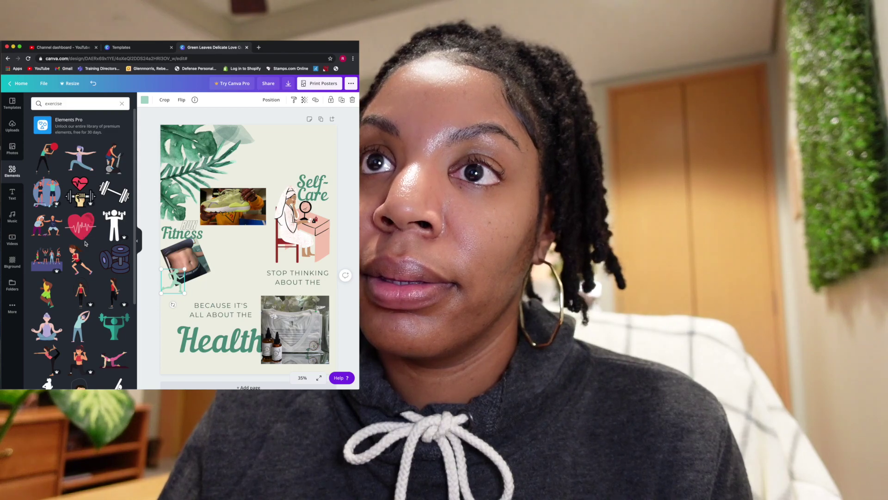
scroll(72, 293, down, 2)
scroll(72, 294, down, 5)
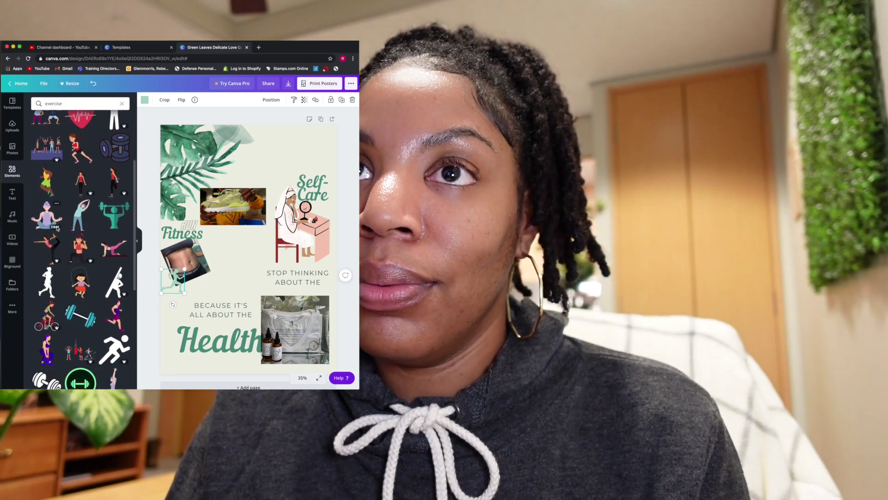
click(50, 220)
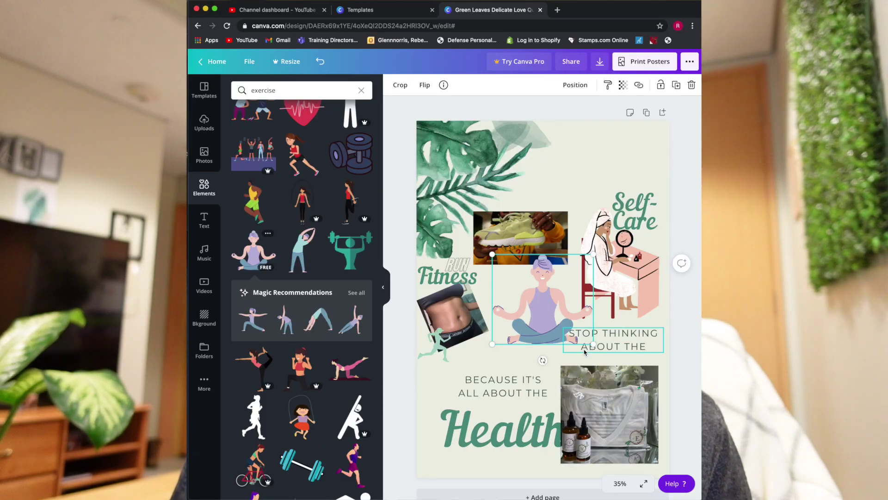
drag(592, 344, 493, 305)
click(537, 294)
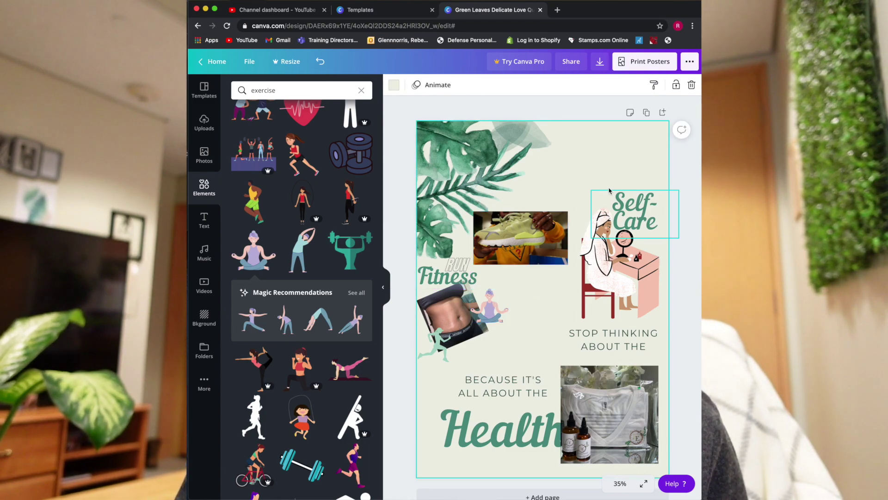
- Move the seated woman illustration and "Self-Care" text to the poster's upper-right area, shrinking the illustration and setting the text beside it
drag(629, 207, 584, 145)
click(626, 254)
drag(625, 255, 620, 193)
drag(578, 255, 597, 229)
drag(629, 205, 602, 201)
drag(644, 143, 652, 157)
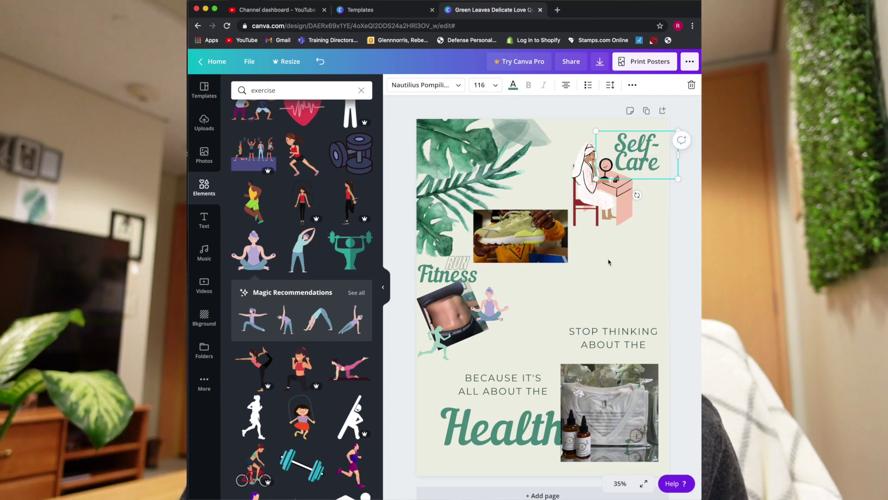
- Replace the "exercise" search in the elements with "Self care"
click(317, 93)
key(BackSpace)
key(BackSpace)
key(BackSpace)
key(BackSpace)
key(BackSpace)
key(BackSpace)
key(BackSpace)
key(BackSpace)
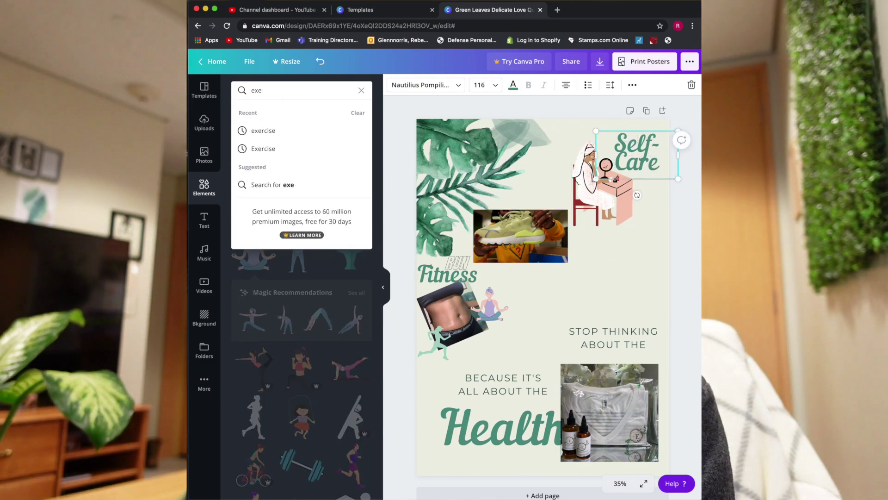
text(sel)
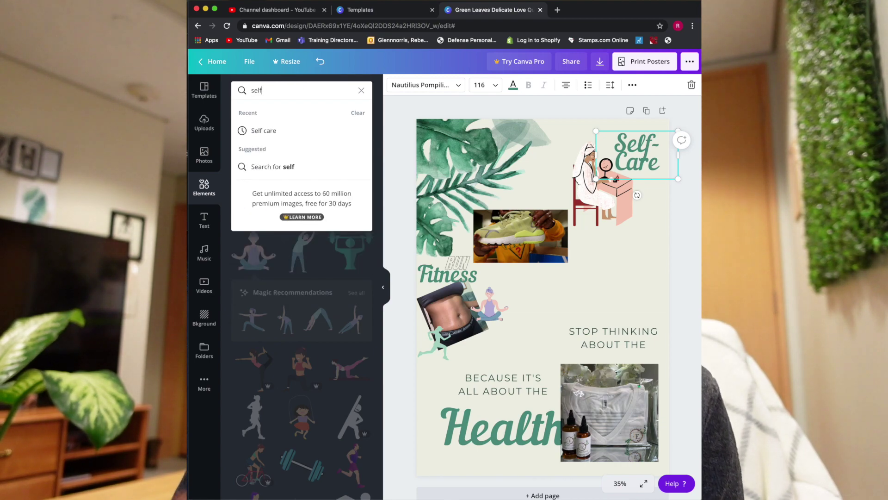
text(f)
click(308, 132)
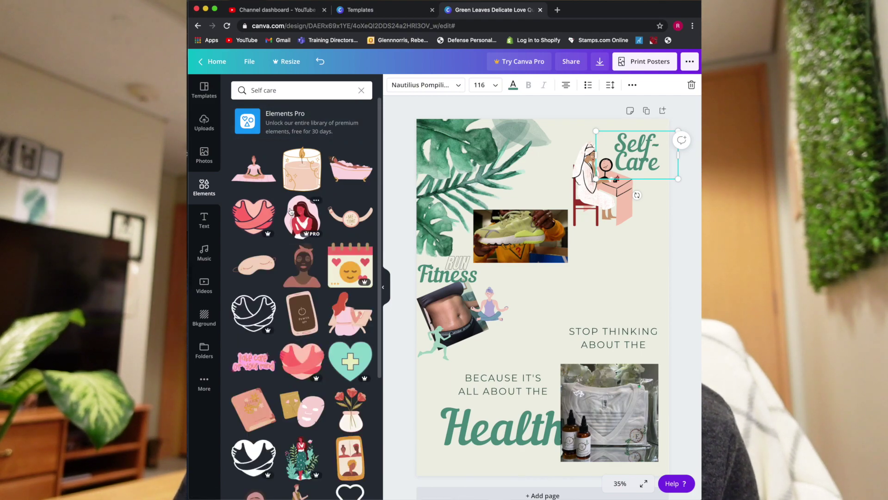
click(351, 169)
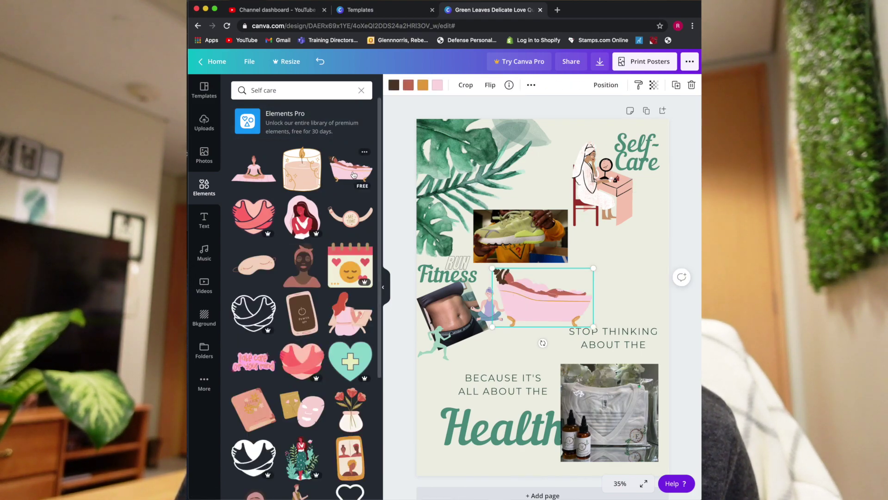
drag(588, 270, 620, 219)
key(Delete)
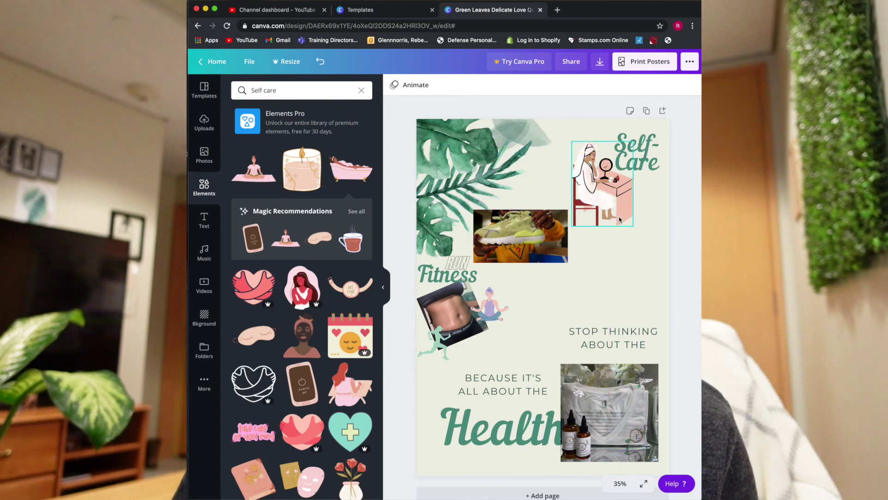
- Add the candle illustration, shrink it beside the seated woman's desk below "Self-Care", and tilt it to about -15°
click(307, 174)
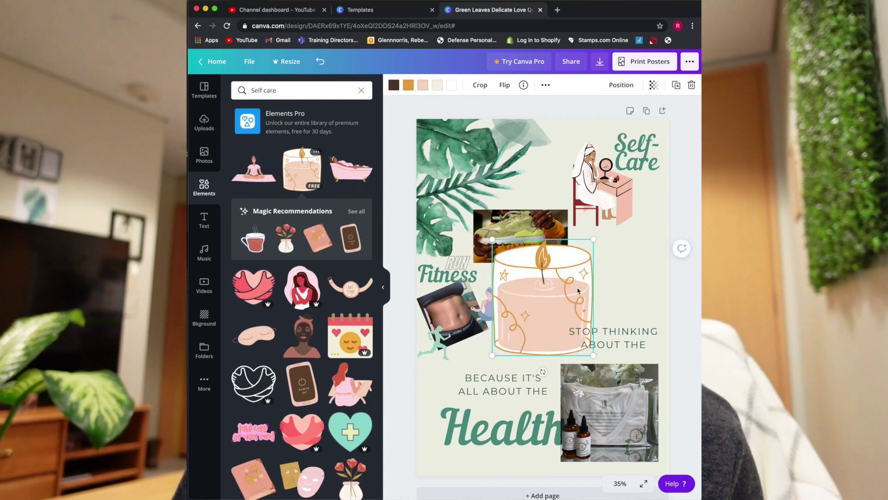
drag(580, 251, 654, 200)
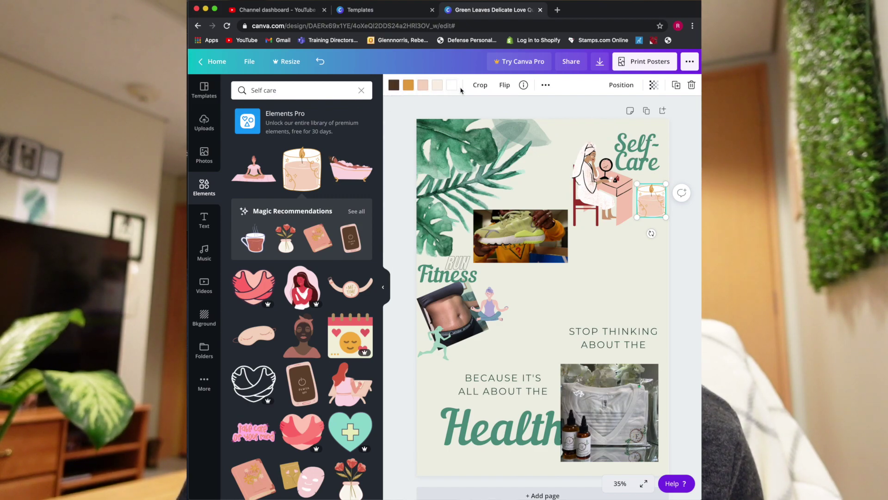
click(394, 86)
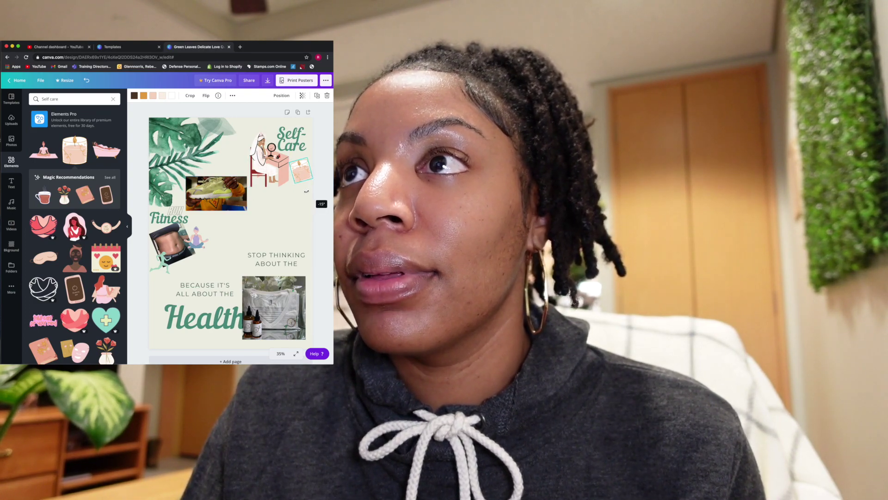
drag(299, 169, 298, 171)
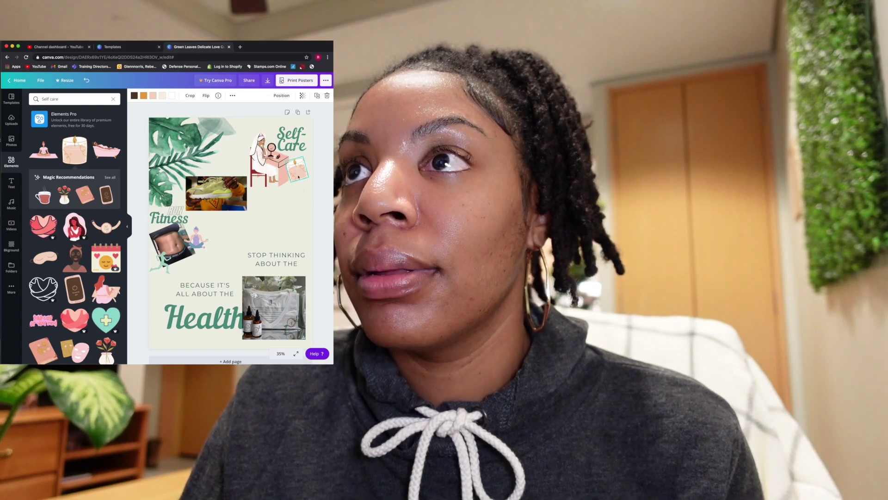
click(257, 212)
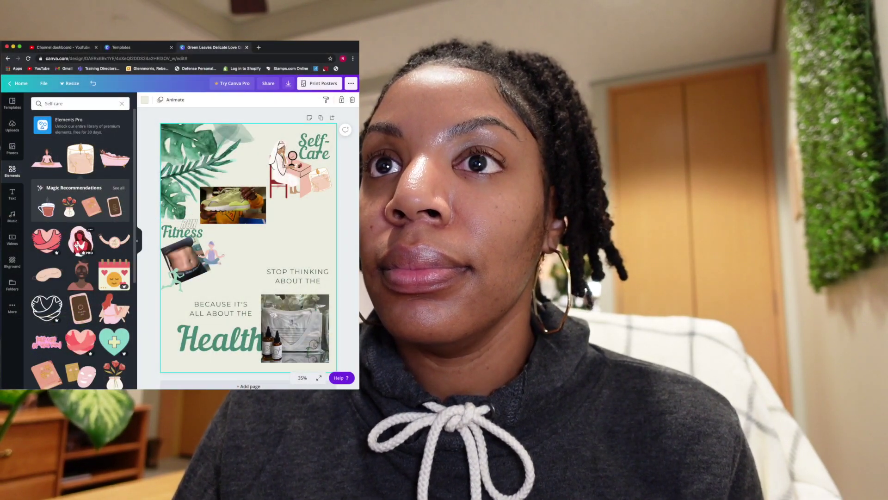
- Add the pink "Take care of your mind" graphic and place it between the leaves and the seated woman
scroll(75, 246, down, 2)
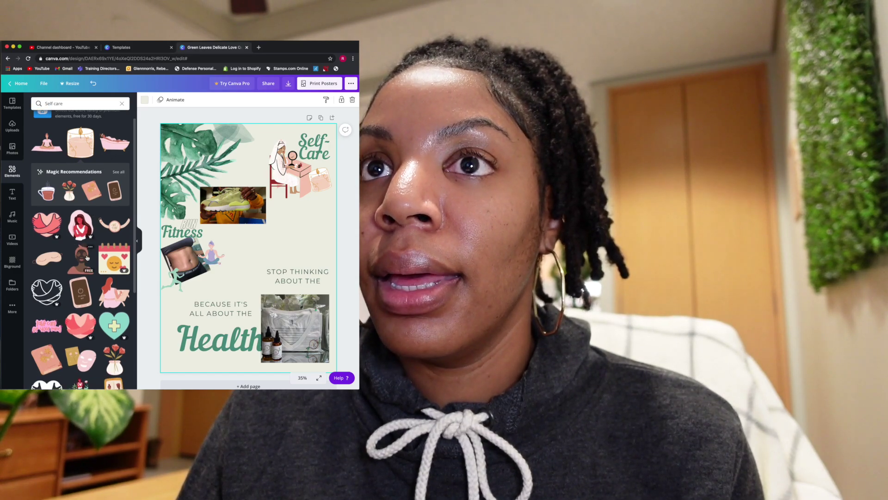
scroll(87, 257, down, 5)
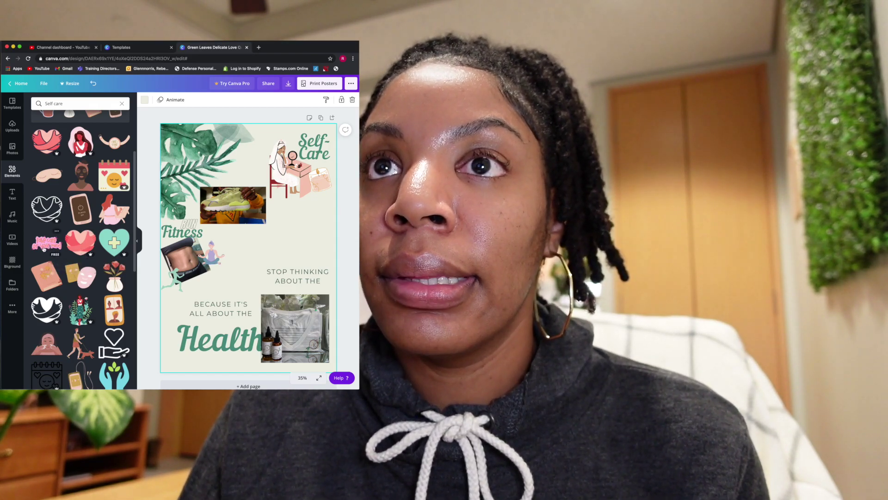
click(41, 243)
drag(248, 249, 265, 172)
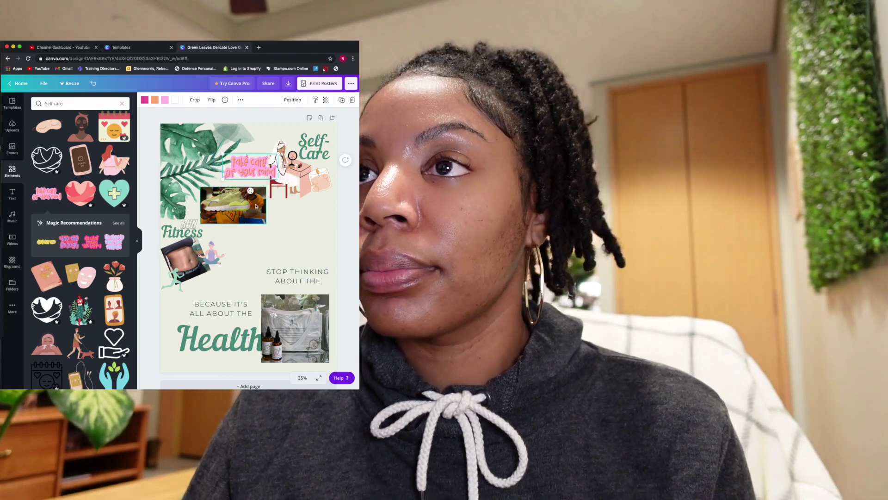
- Delete the sneaker photo from the poster
click(241, 209)
drag(243, 208, 316, 244)
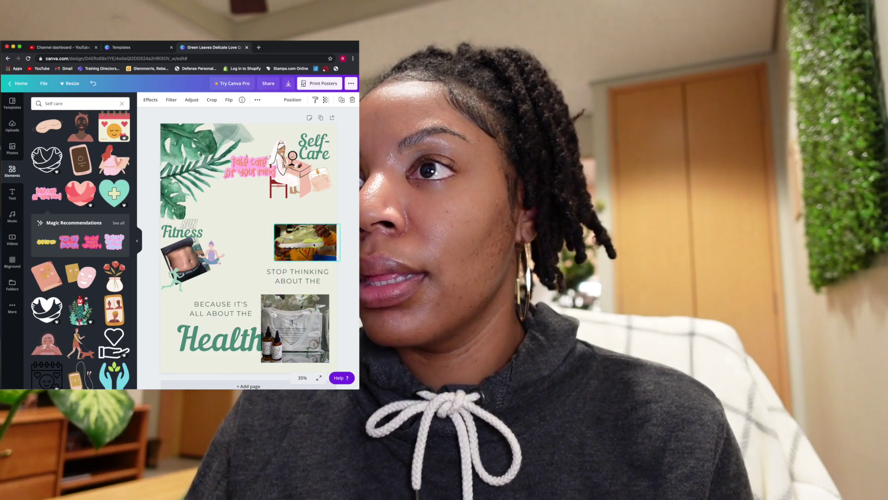
key(Delete)
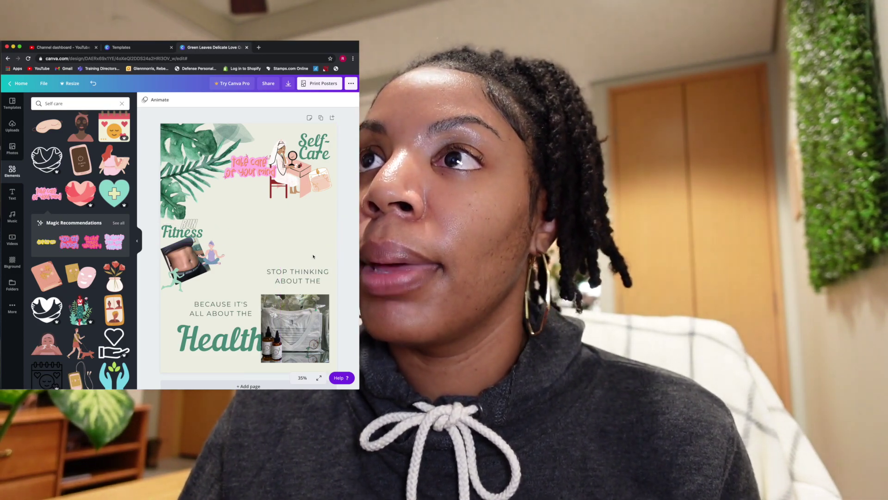
- Move the "STOP THINKING ABOUT THE" text beside the Fitness group and replace its wording with "GOOD THINGS COME TO THOSE WHO WORK FOR THEM"
drag(303, 281, 274, 237)
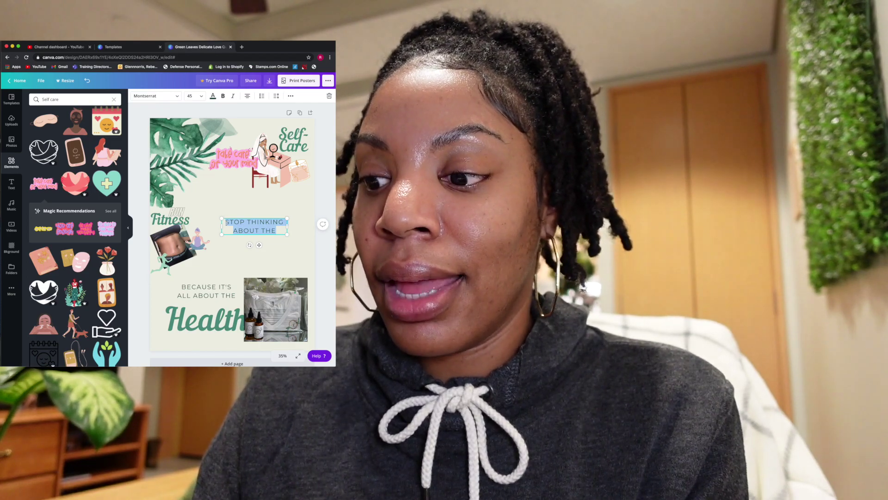
text(GOOD)
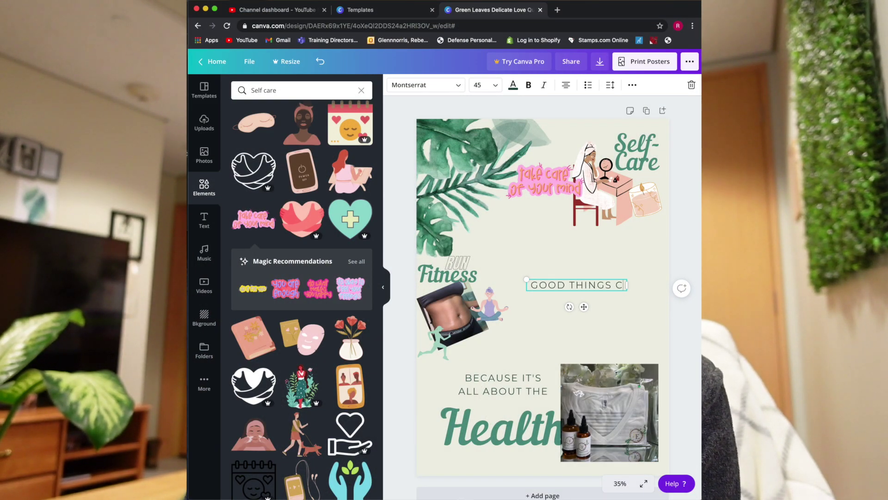
text(THINGS COME TO THOSE WHO)
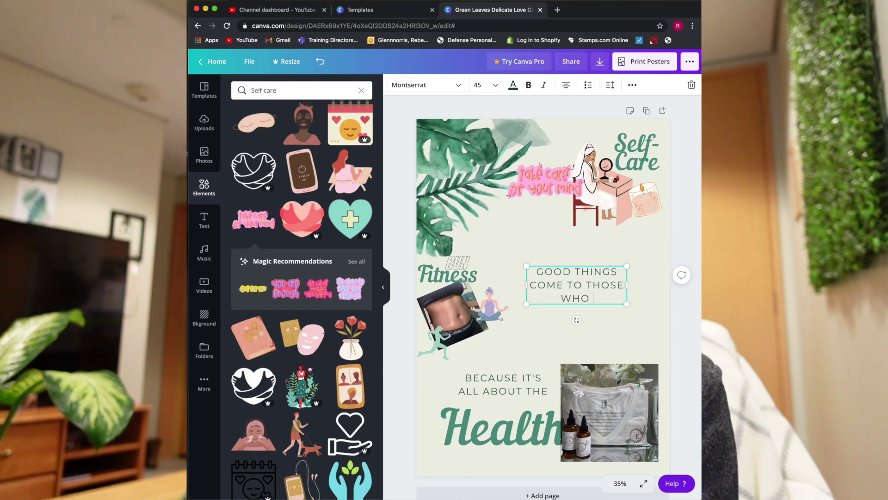
text( WORK FOR THEM)
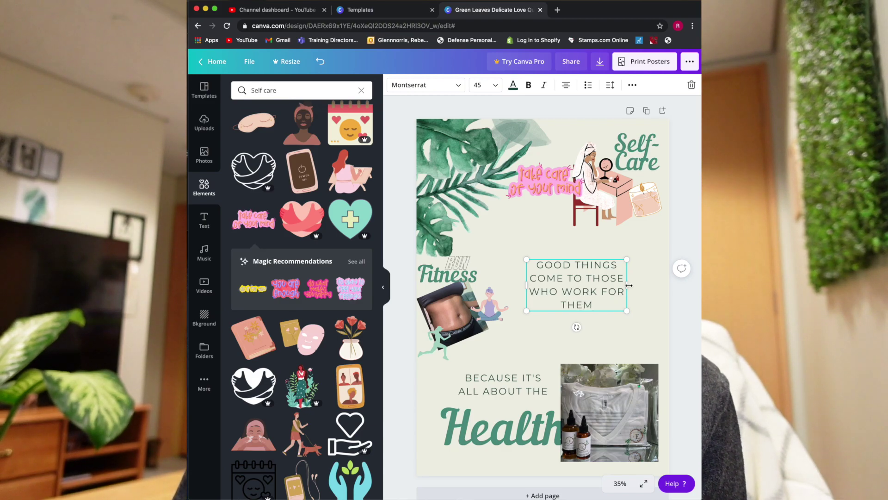
- Widen the "GOOD THINGS" text box and scale its font size down to 32.9 so the quote fits on two lines
drag(628, 286, 659, 285)
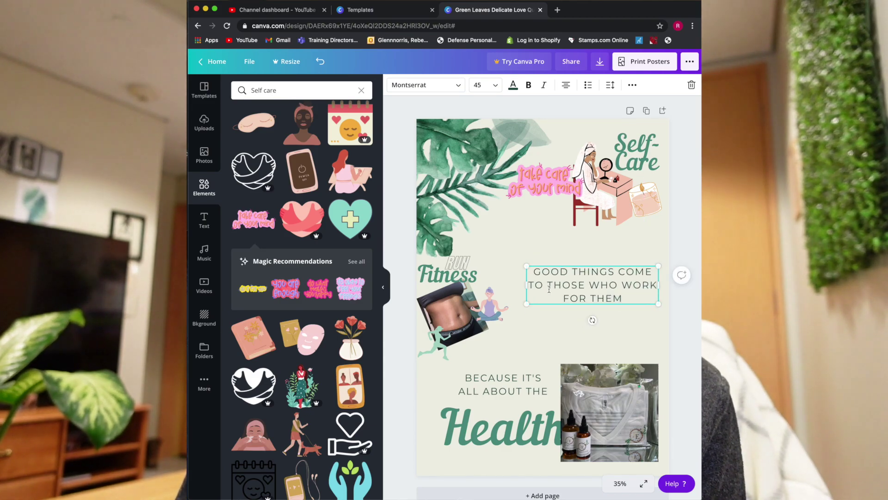
drag(526, 285, 497, 285)
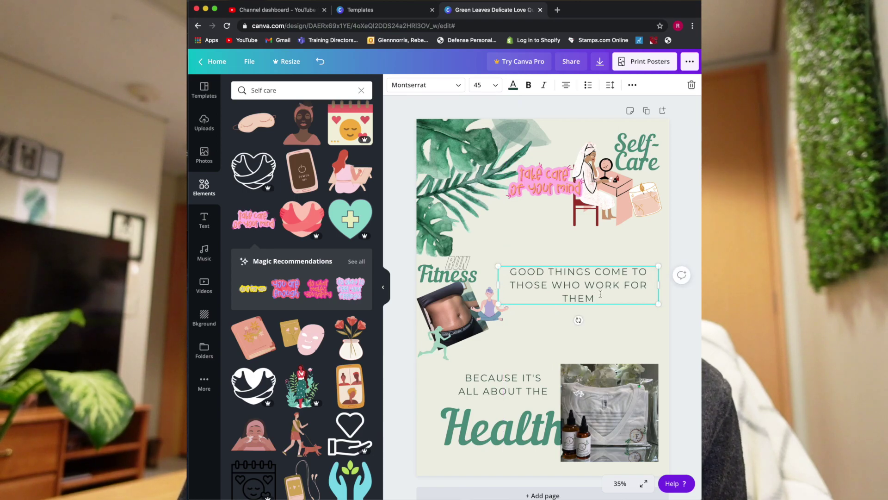
drag(659, 288, 661, 287)
drag(498, 304, 517, 280)
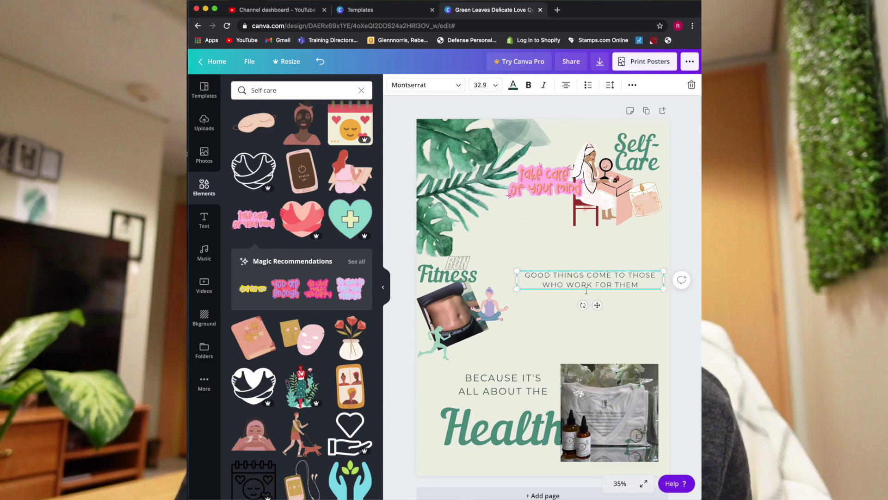
click(548, 306)
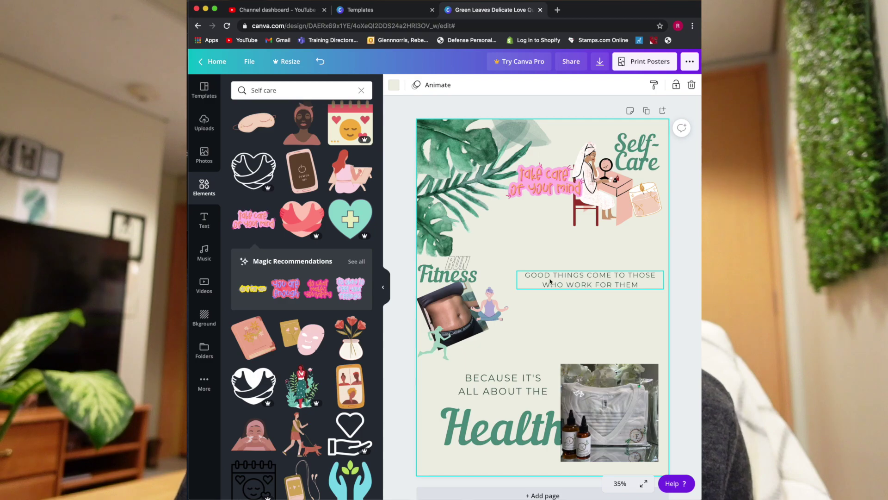
- Enclose the "GOOD THINGS" quote in quotation marks and move it up beneath the "Take care of your mind" graphic
click(524, 278)
click(528, 276)
text(")
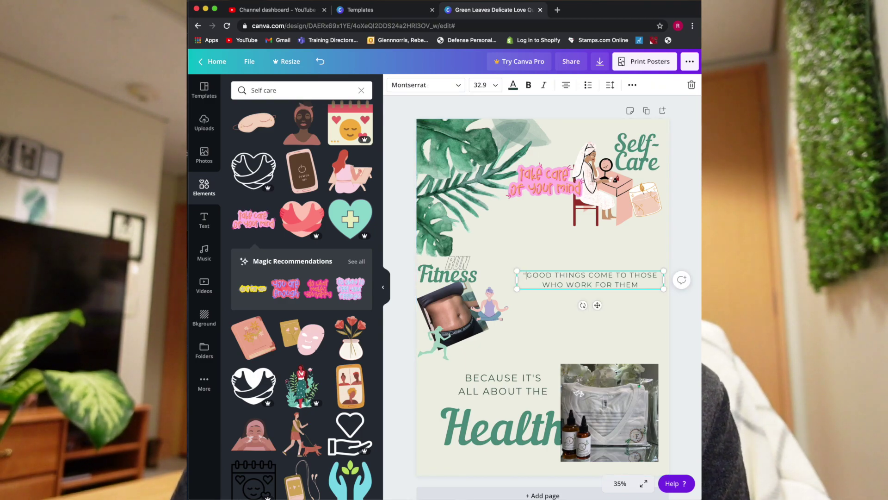
text(")
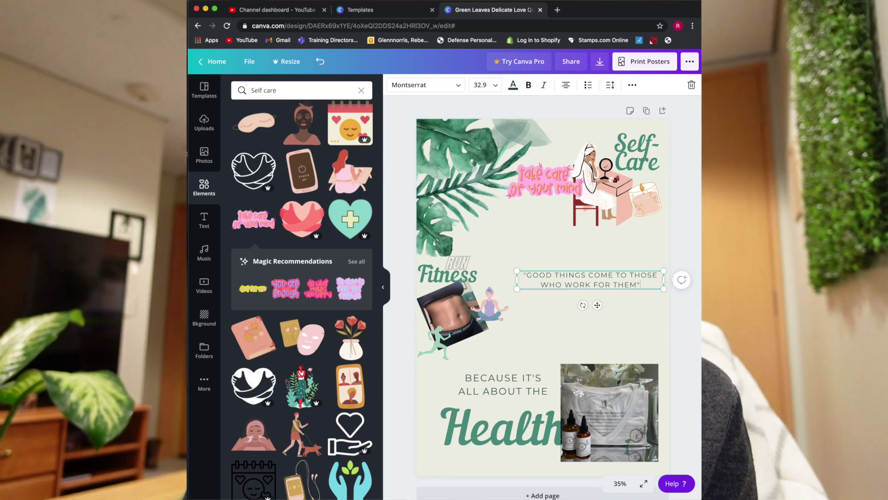
click(639, 305)
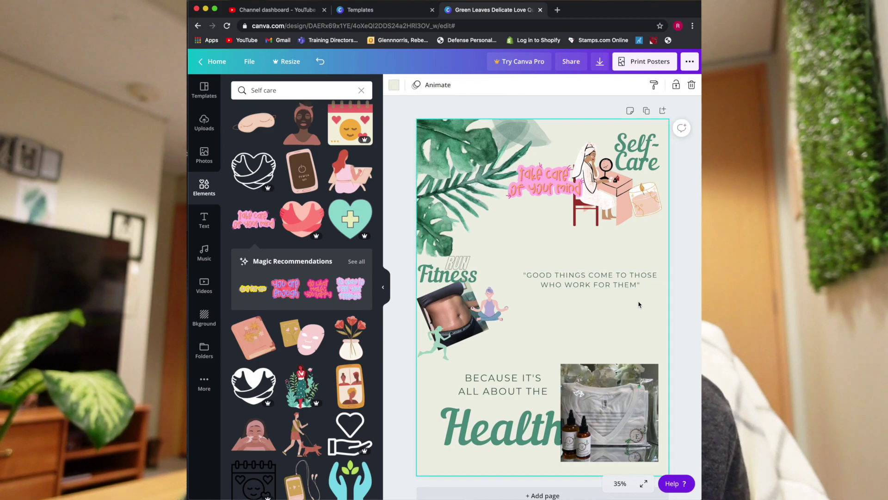
drag(607, 283, 550, 234)
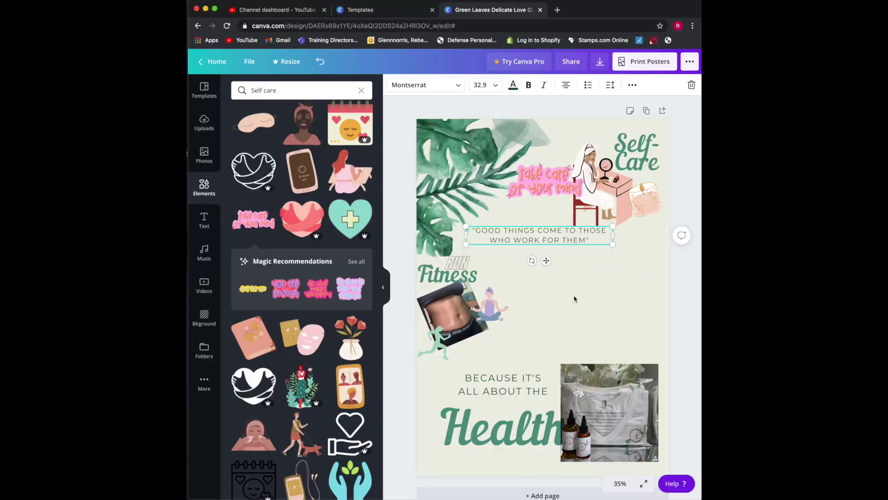
- Move the product photo up beside the Fitness group and add a dark green "Girl Boss" heading above it in the "Health" text style
drag(609, 411, 606, 313)
click(504, 428)
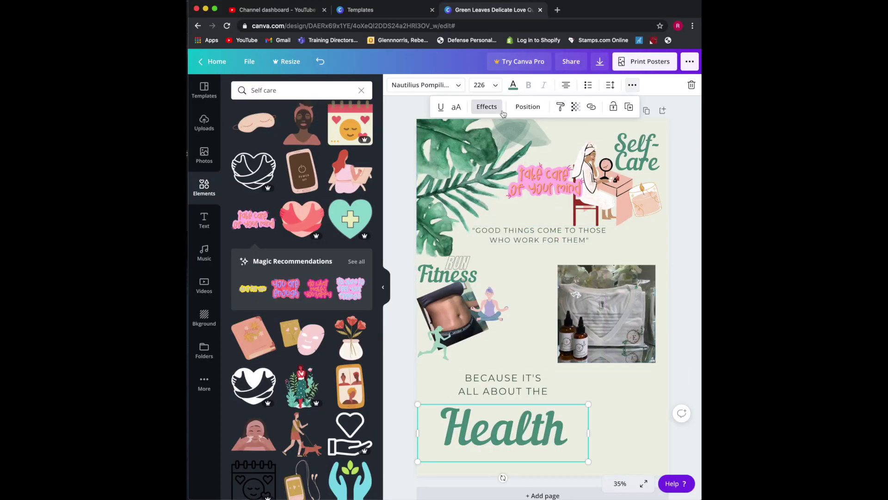
text(Boss)
drag(663, 413, 602, 267)
click(513, 85)
click(265, 175)
- Fit the product photo beneath "Girl Boss" at a smaller size and add the uploaded round brand logo beside it
drag(612, 365, 607, 329)
drag(656, 379, 647, 369)
click(204, 123)
scroll(302, 277, down, 5)
drag(252, 227, 519, 299)
drag(607, 327, 619, 323)
drag(532, 303, 556, 303)
drag(601, 267, 608, 266)
click(523, 354)
- Add a peach square behind the "Girl Boss" heading, logo and product photo, sent backward beneath them
click(204, 188)
click(361, 90)
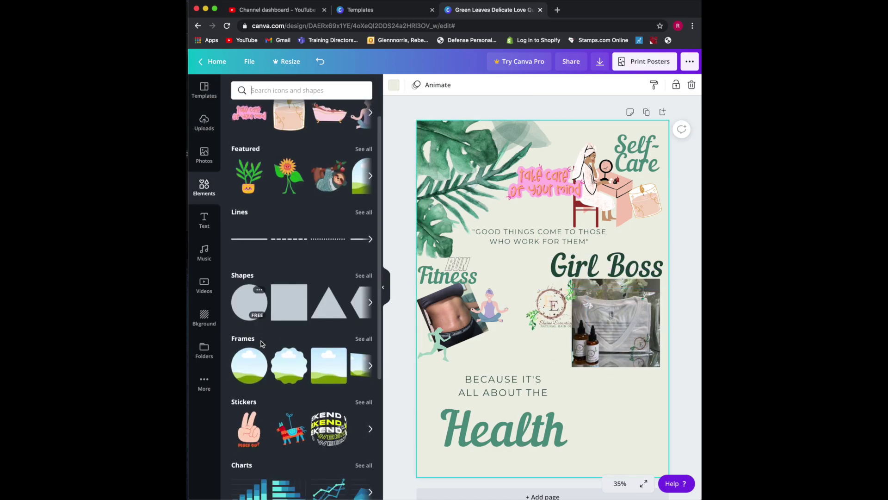
drag(289, 301, 575, 322)
click(575, 85)
click(546, 115)
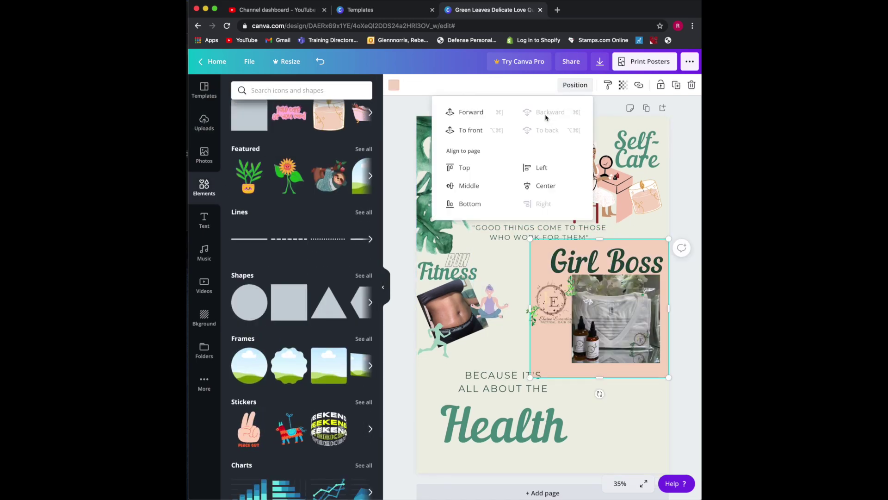
click(616, 434)
- Shrink the peach square slightly and move the brand logo so it overlaps the square's left edge
click(552, 347)
drag(530, 239, 537, 245)
drag(552, 302, 539, 307)
click(621, 411)
- Scale the "Health" text down to size 158, then place a duplicate below the peach square reading "2021"
scroll(620, 411, down, 1)
click(555, 409)
drag(586, 429, 537, 424)
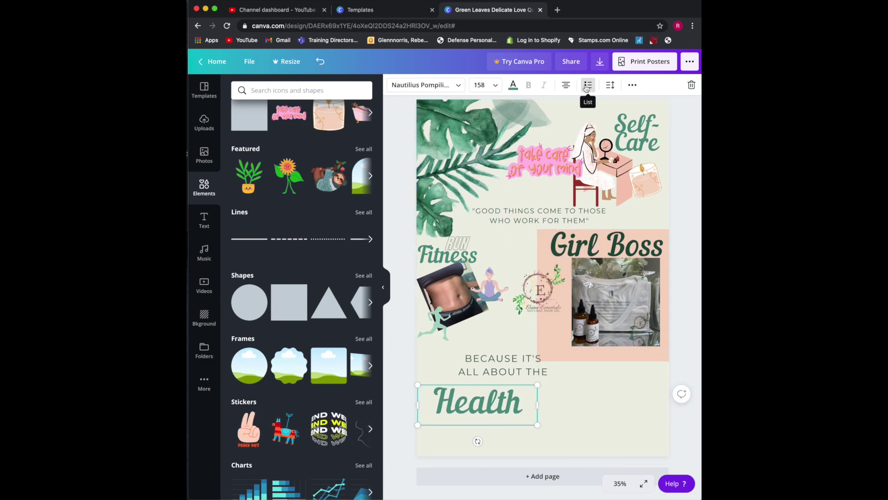
click(633, 85)
click(629, 107)
drag(503, 408, 615, 387)
double_click(616, 387)
text(2021)
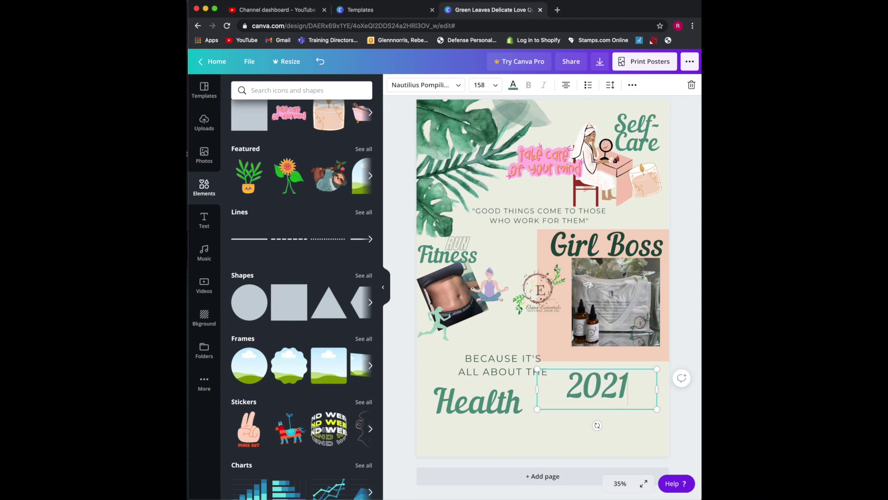
- Enlarge "2021" in the poster's lower-left corner and move "Health" below the peach square at a smaller size
drag(537, 410, 489, 425)
drag(604, 392, 497, 432)
drag(481, 402, 590, 392)
drag(646, 378, 619, 386)
- Duplicate the "2021" text and recolor one copy light green for a layered shadow effect
click(514, 416)
click(632, 85)
click(629, 107)
click(513, 85)
click(358, 179)
- Shift the "Because it's all about the" text left and add the neon three-line "PARTY!" font combination below the peach square
click(541, 384)
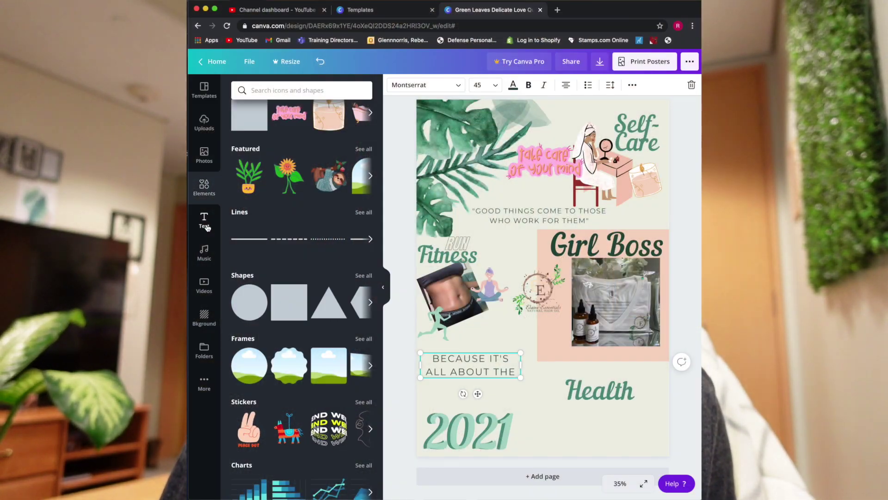
click(206, 226)
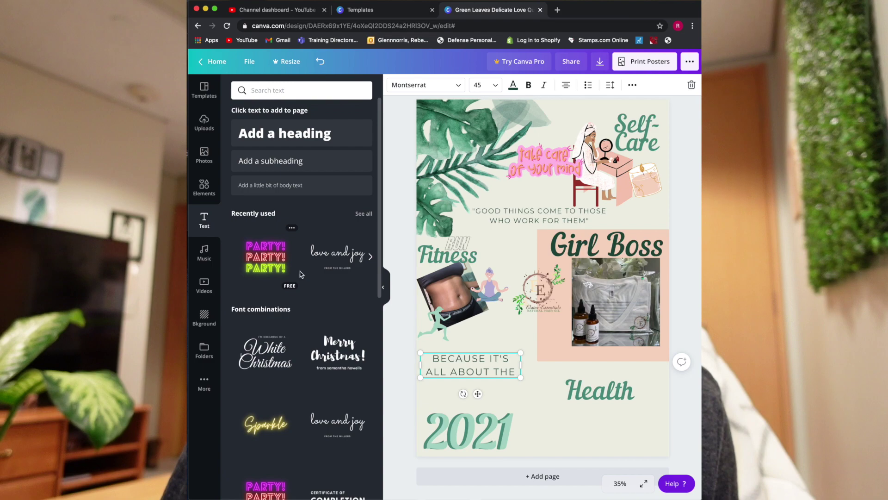
scroll(300, 271, down, 15)
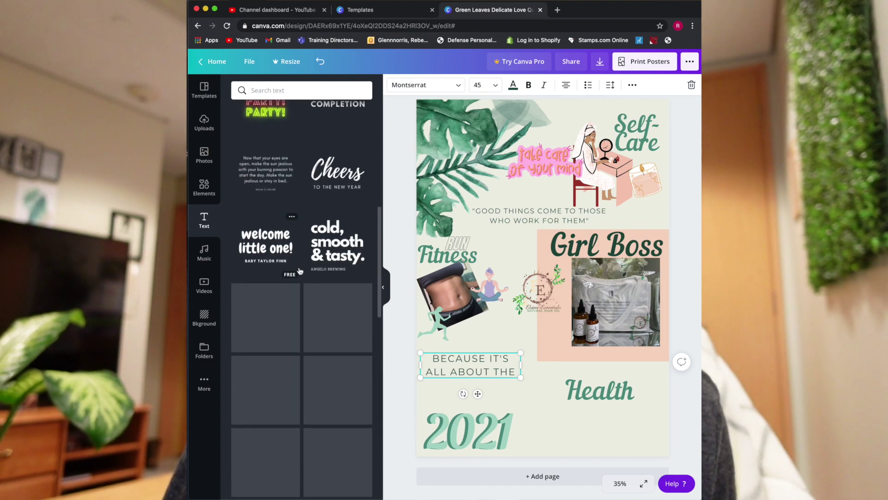
scroll(300, 270, down, 3)
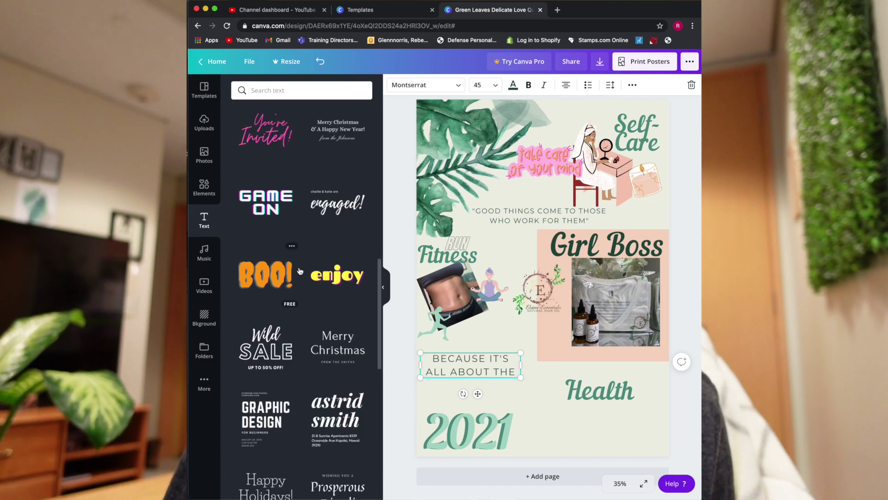
scroll(299, 271, down, 5)
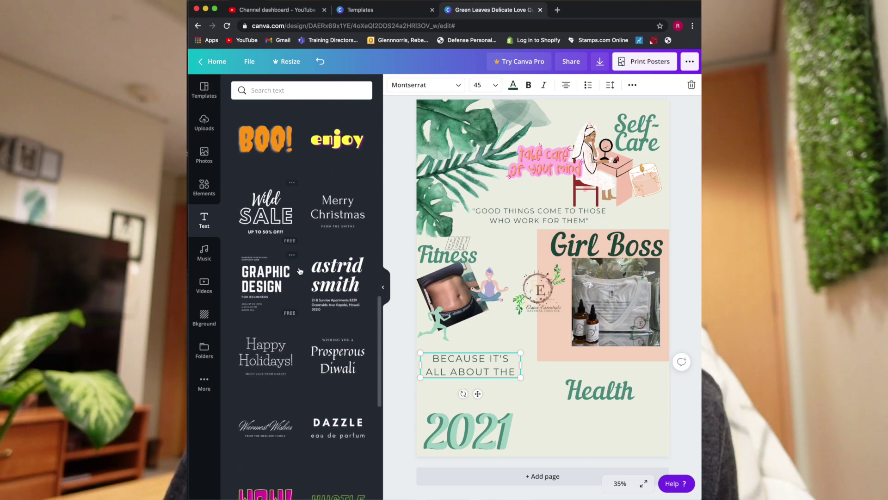
scroll(300, 271, up, 15)
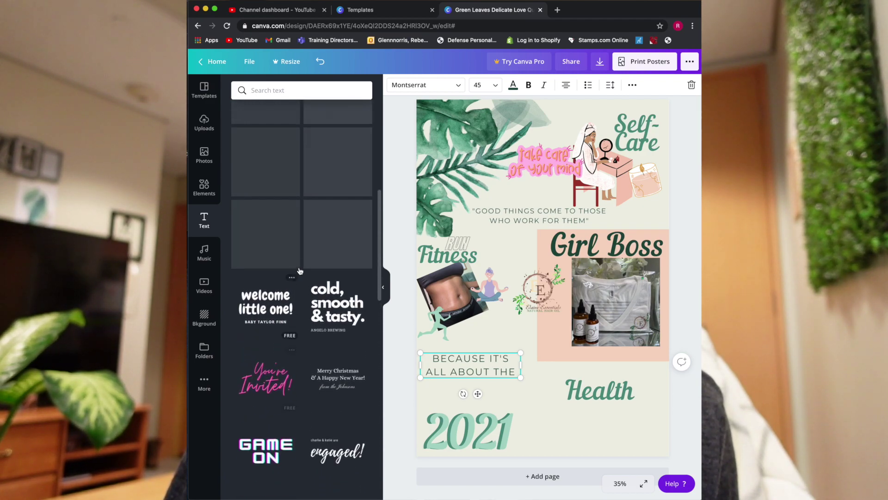
scroll(299, 271, up, 2)
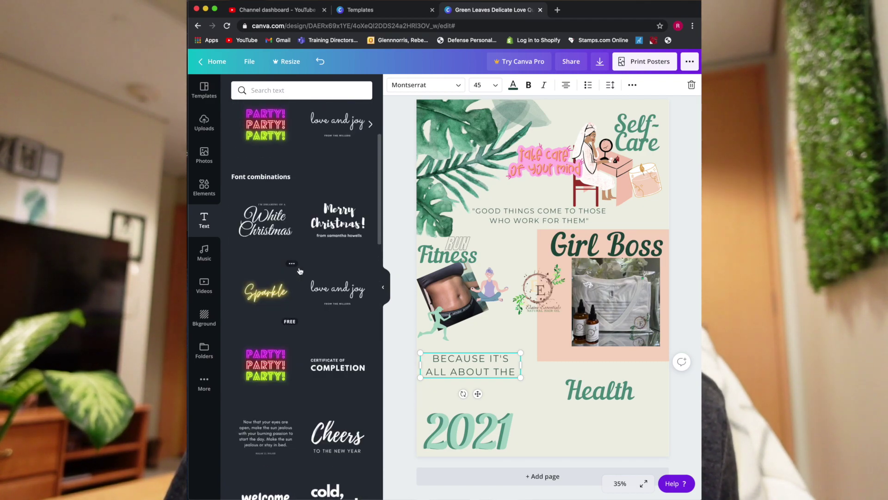
scroll(300, 270, down, 1)
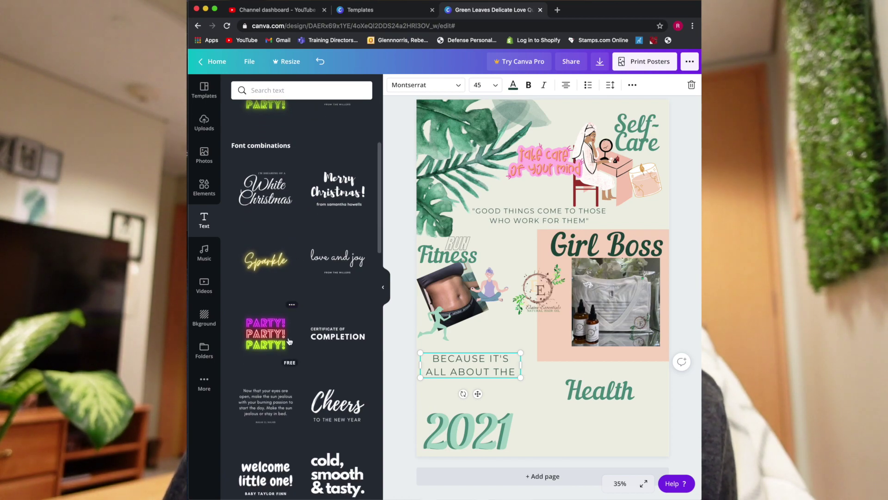
scroll(276, 335, down, 1)
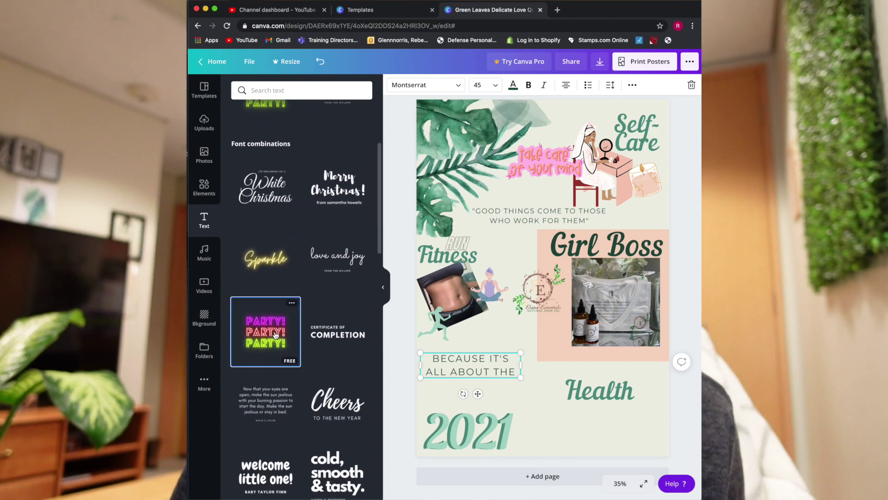
click(276, 335)
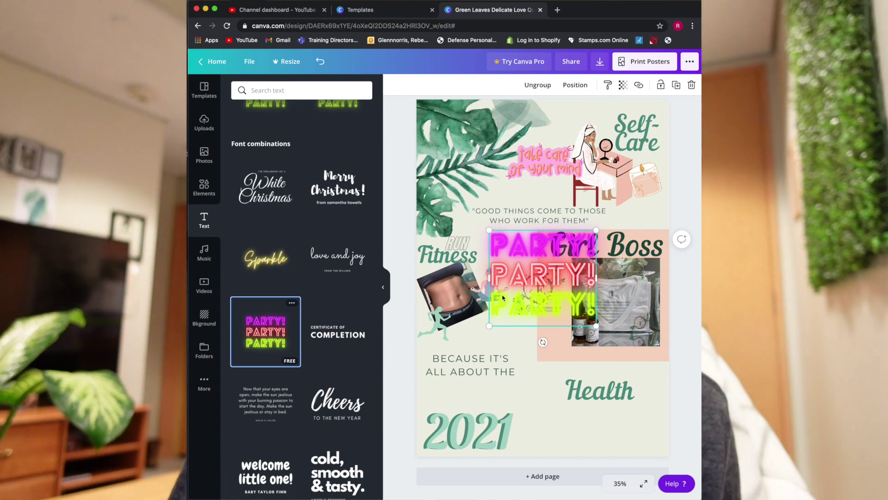
drag(530, 278, 563, 389)
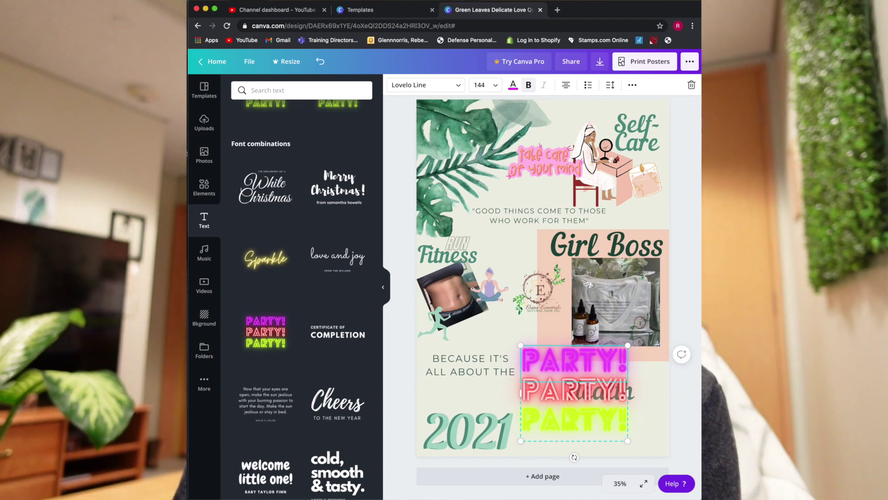
- Replace the word "PARTY" with "LCSW" in all three neon lines, keeping the exclamation marks
key(BackSpace)
key(BackSpace)
key(BackSpace)
key(BackSpace)
key(BackSpace)
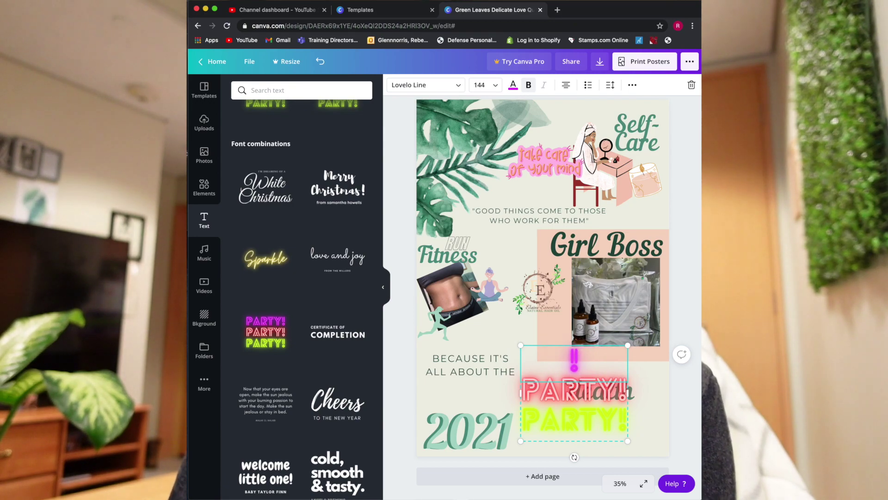
text(LCSW)
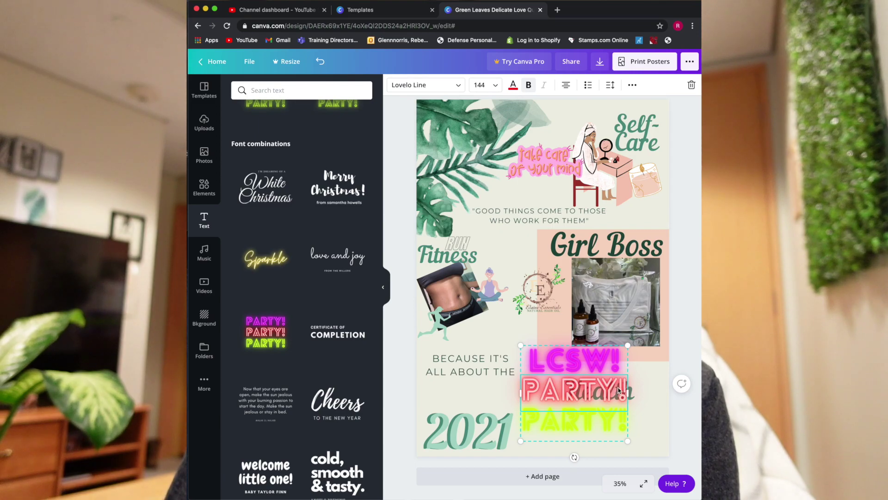
key(BackSpace)
key(BackSpace)
key(BackSpace)
key(BackSpace)
key(BackSpace)
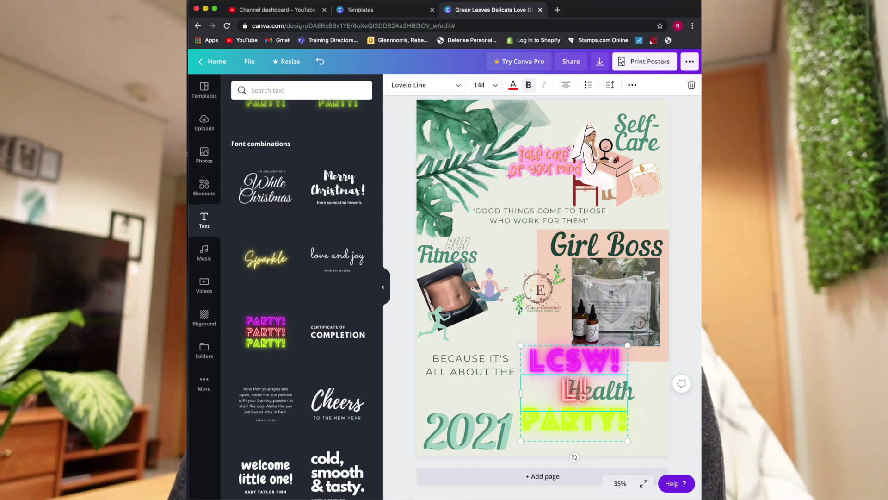
text(LCSW)
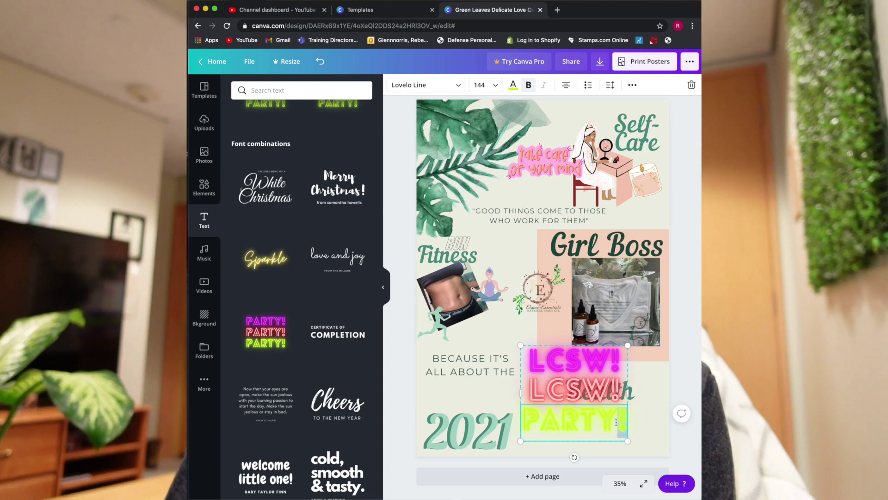
key(BackSpace)
key(BackSpace)
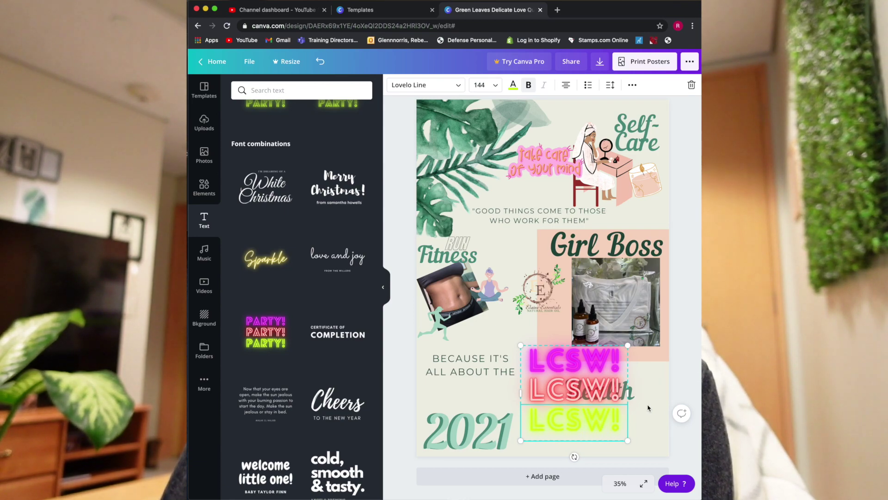
- Shrink the neon "LCSW!" group to font size 74.3 and place it between "Fitness" and "Girl Boss"
click(607, 363)
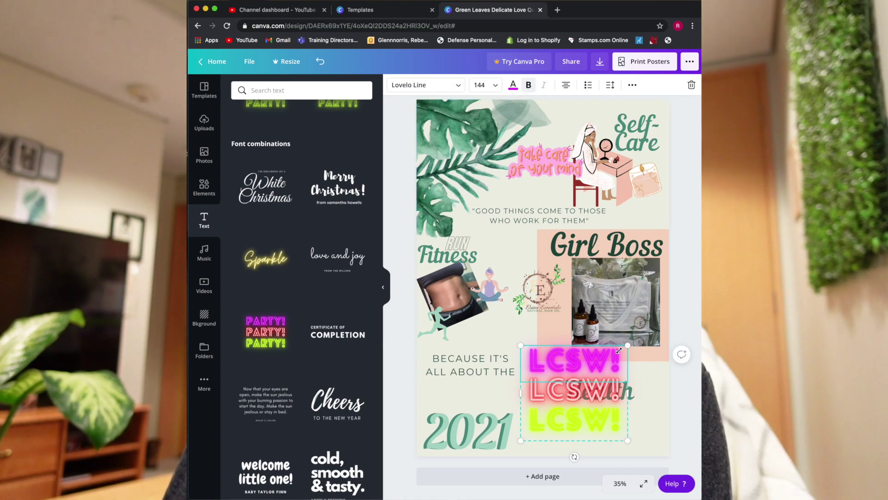
drag(619, 350, 511, 244)
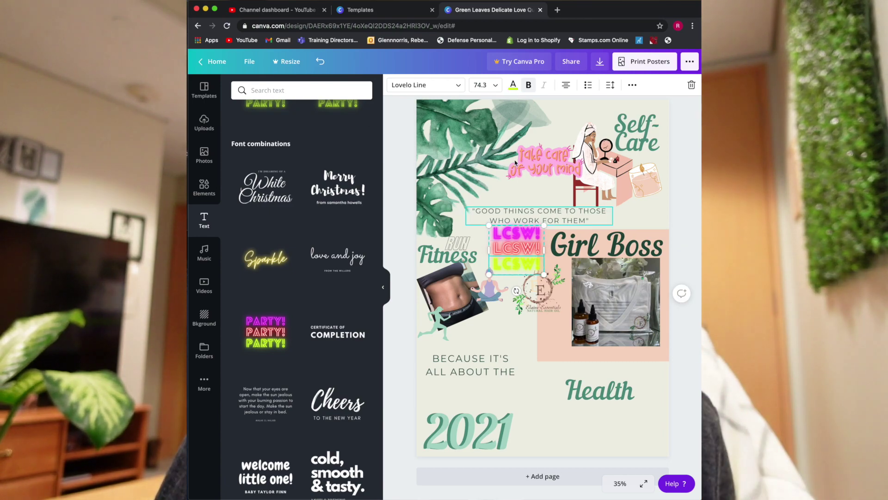
- Recolor the neon "LCSW!" lines with document colors: green on top, light green in the middle, dark brown at the bottom
click(513, 86)
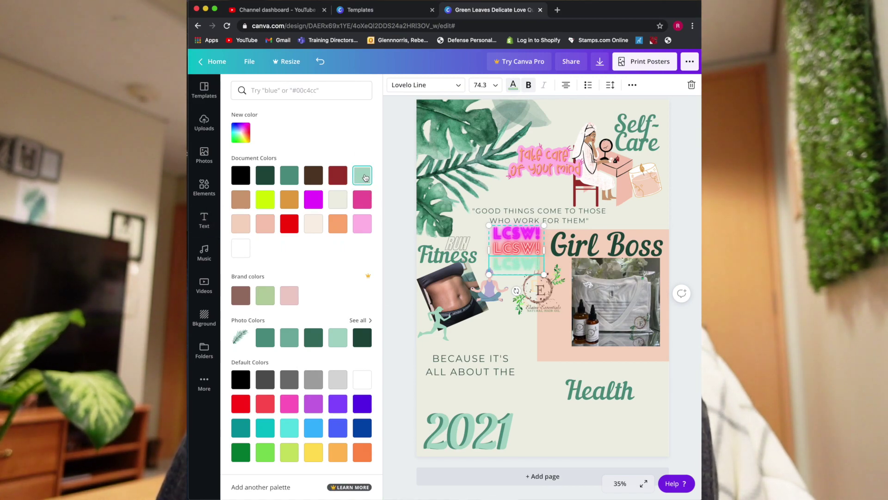
click(315, 178)
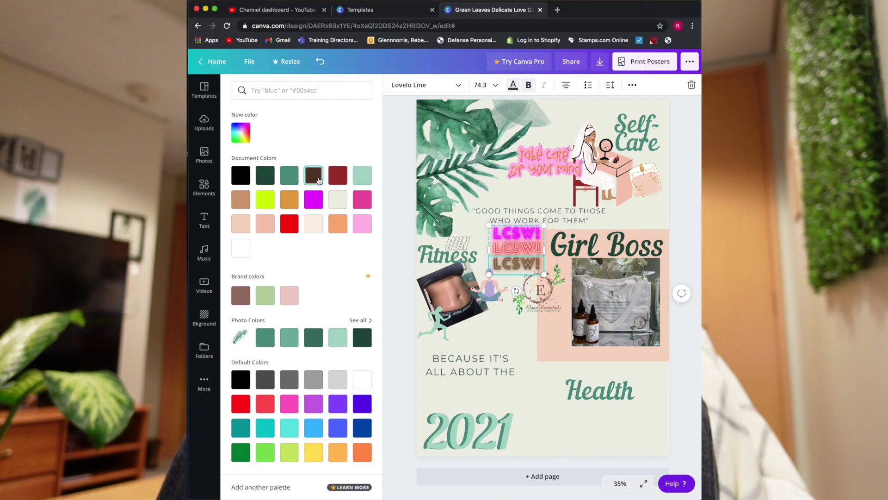
click(524, 237)
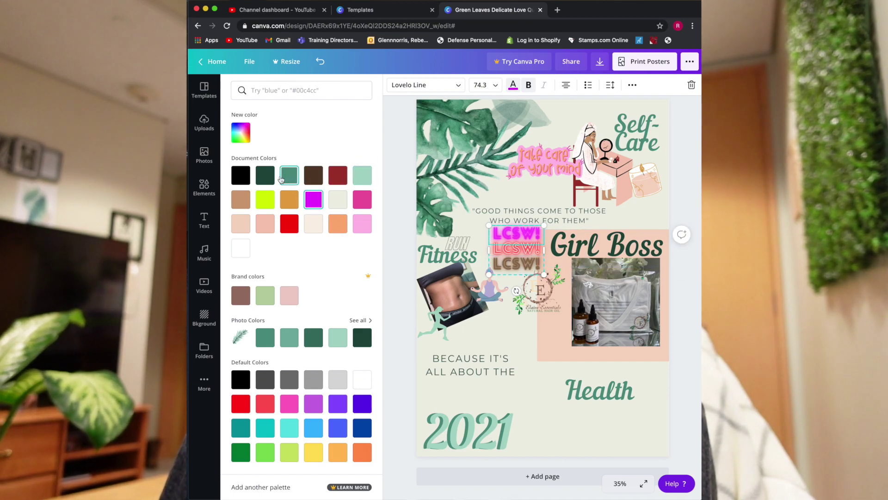
click(507, 253)
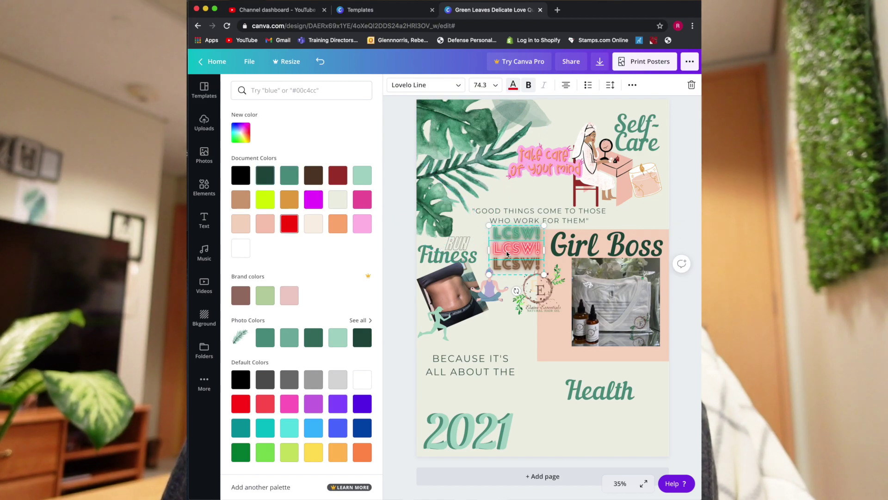
click(363, 181)
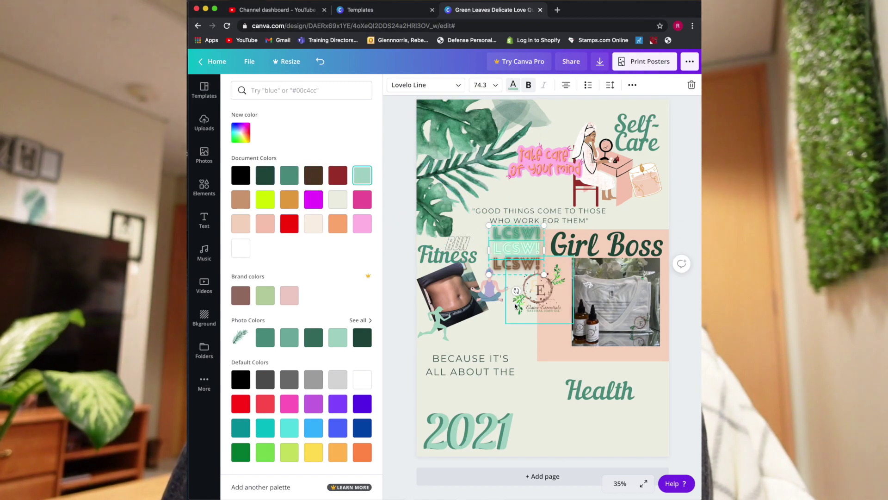
click(508, 285)
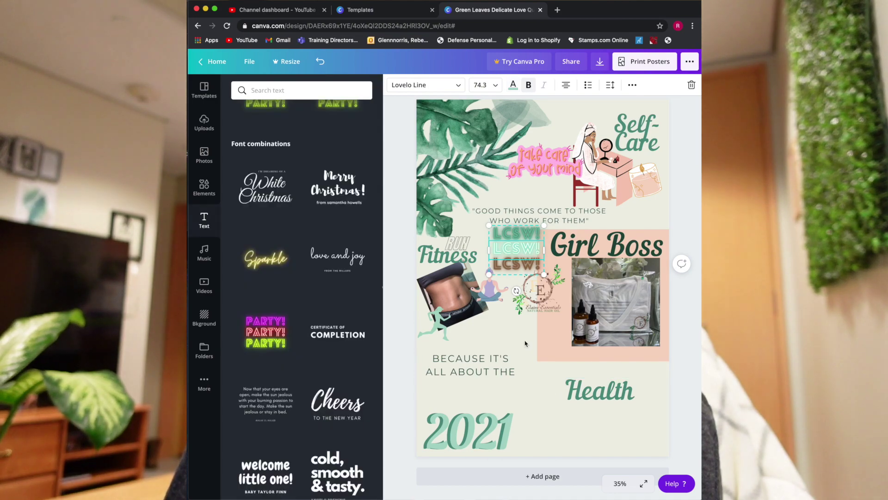
- Reduce the "LCSW!" group to font size 65 and move it between "2021" and "Health"
click(530, 240)
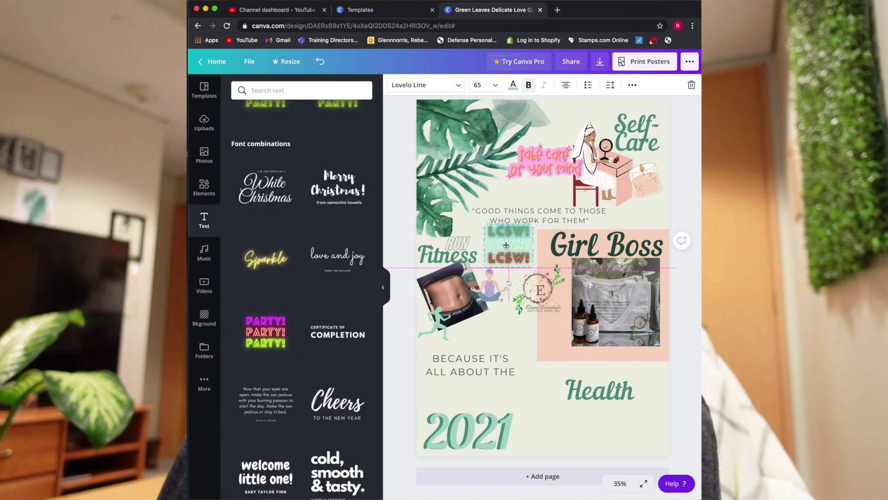
mouse_move(521, 325)
mouse_down()
mouse_move(532, 388)
mouse_move(549, 402)
mouse_up()
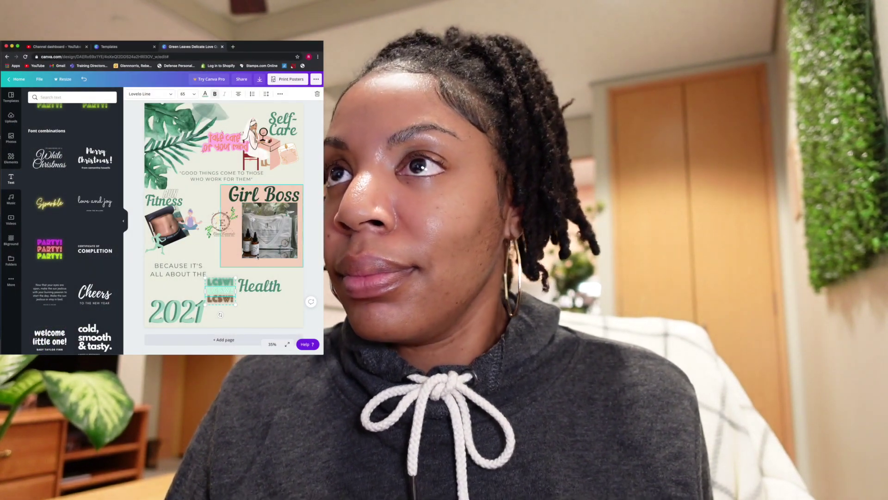
click(291, 298)
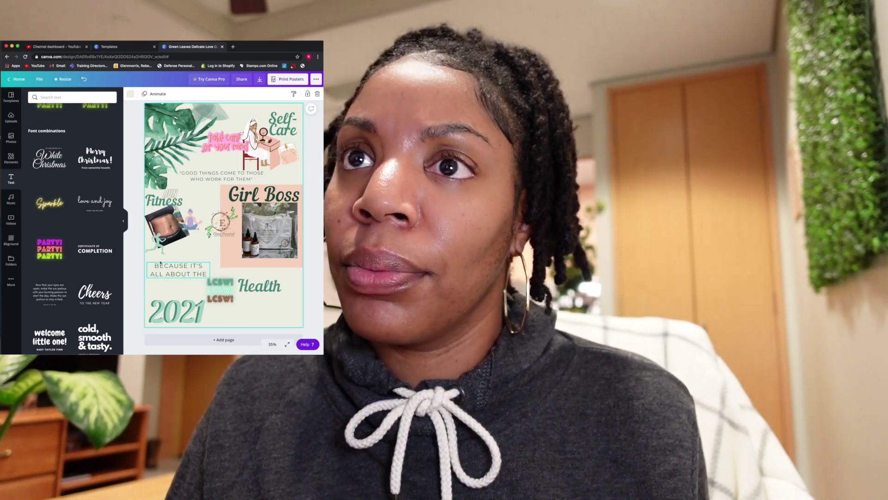
scroll(93, 241, up, 3)
scroll(87, 233, down, 10)
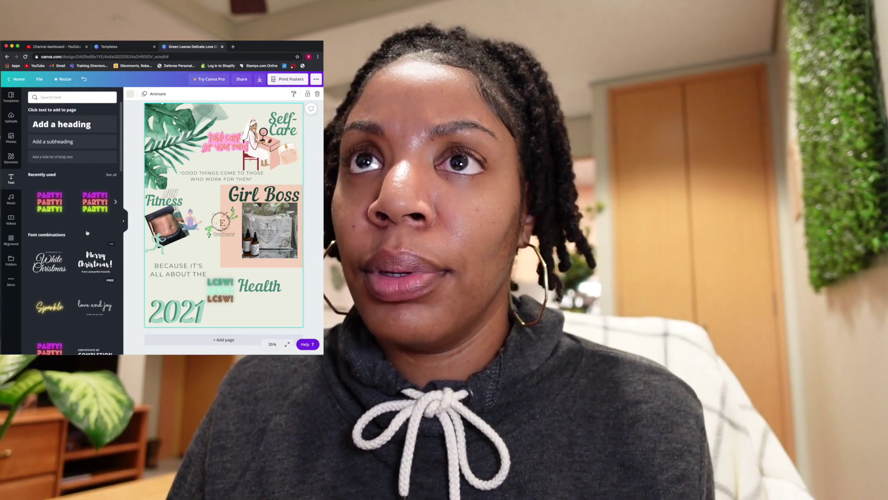
scroll(87, 233, up, 10)
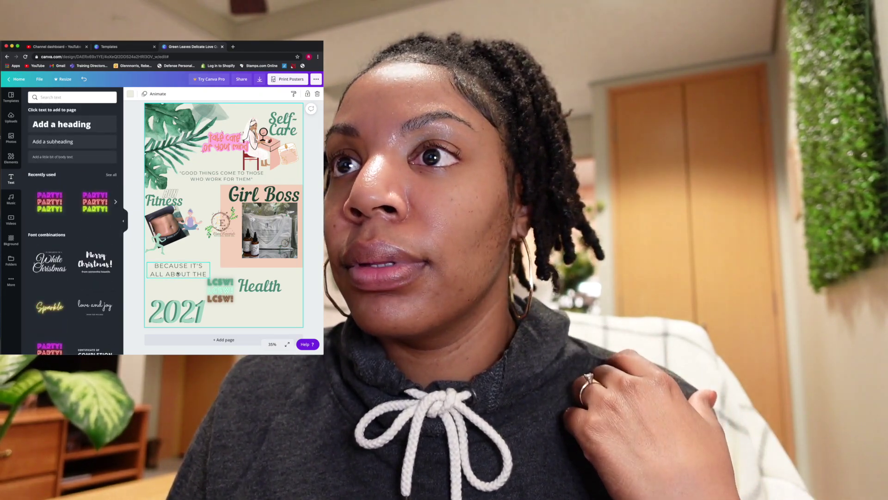
- Change the font of the "Because it's all about the" text to Jonathan
click(176, 274)
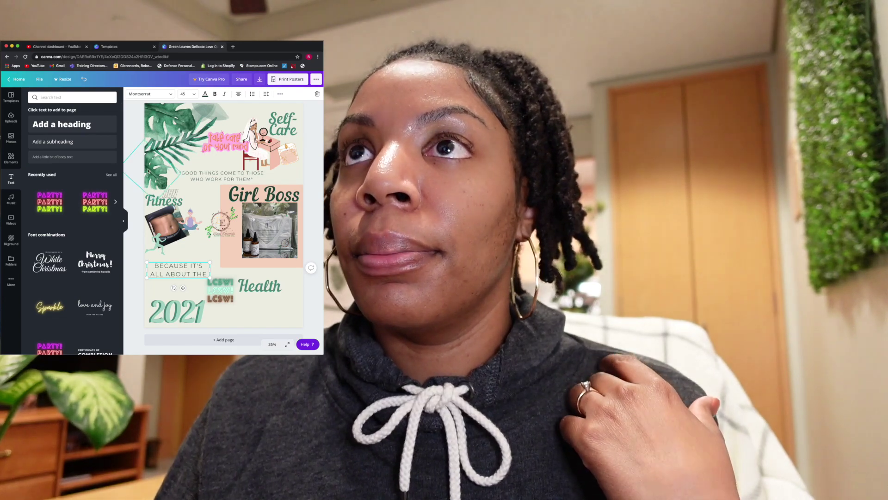
click(169, 95)
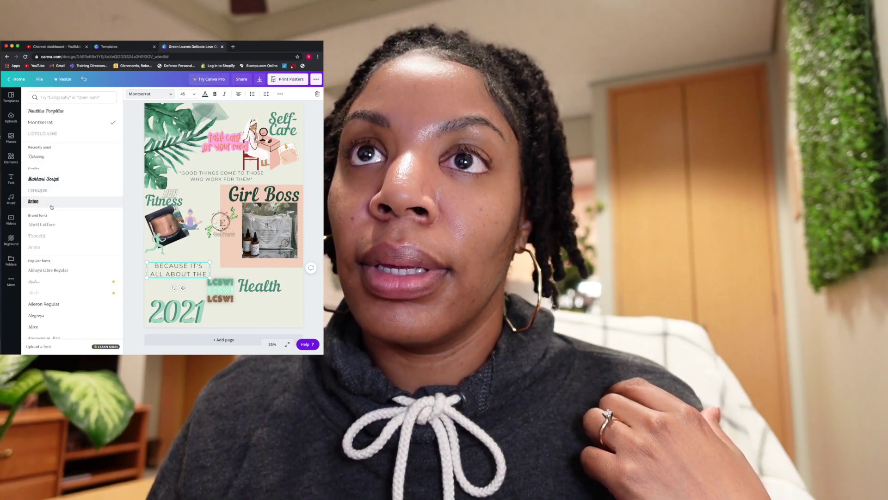
scroll(60, 217, down, 3)
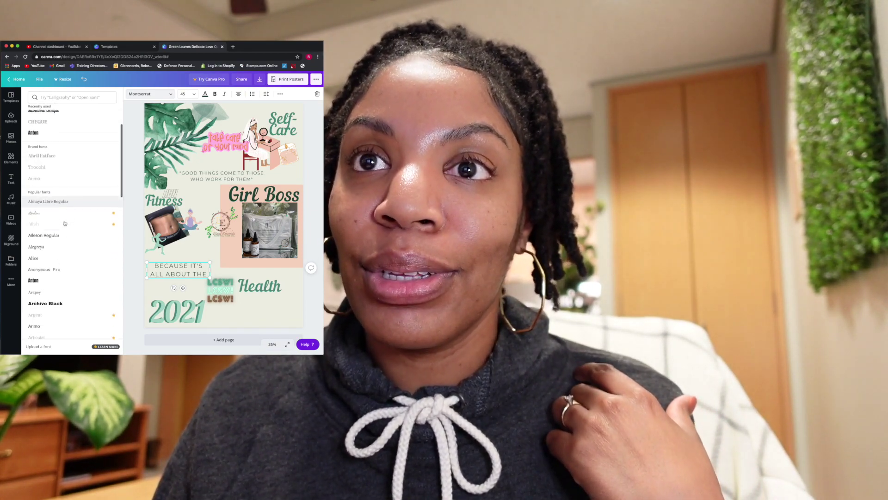
scroll(65, 224, down, 8)
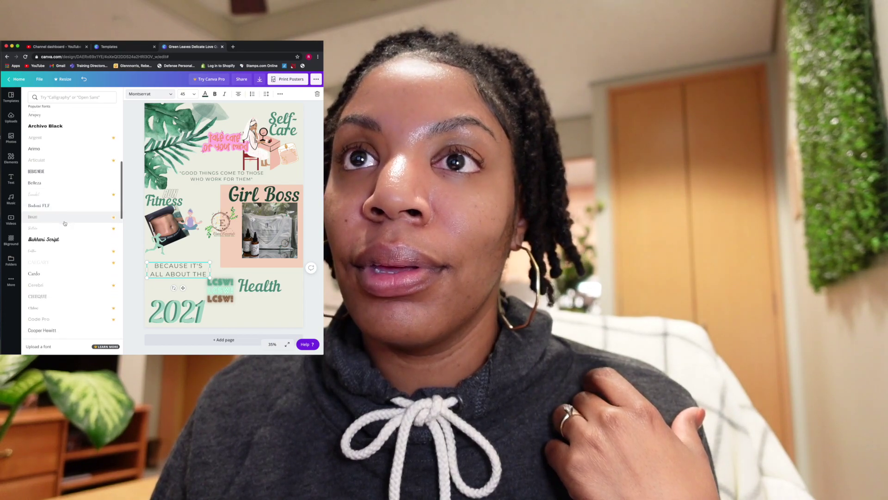
scroll(65, 224, down, 2)
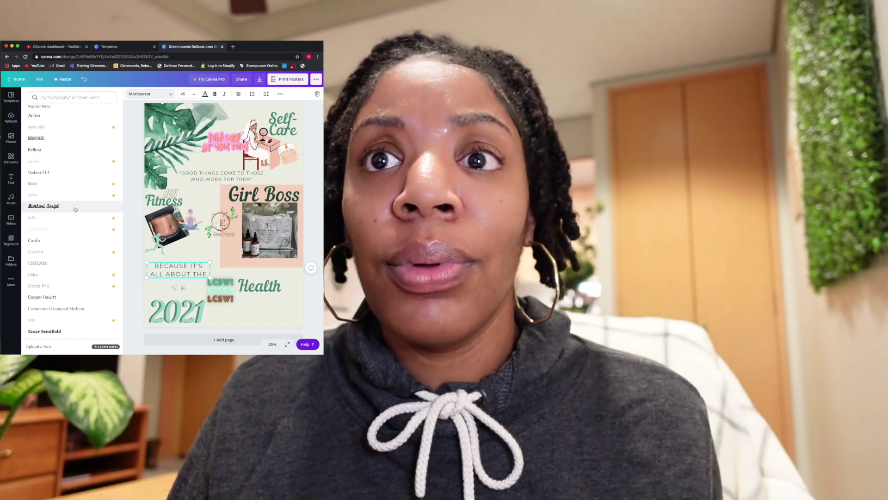
scroll(76, 210, down, 2)
scroll(75, 209, down, 10)
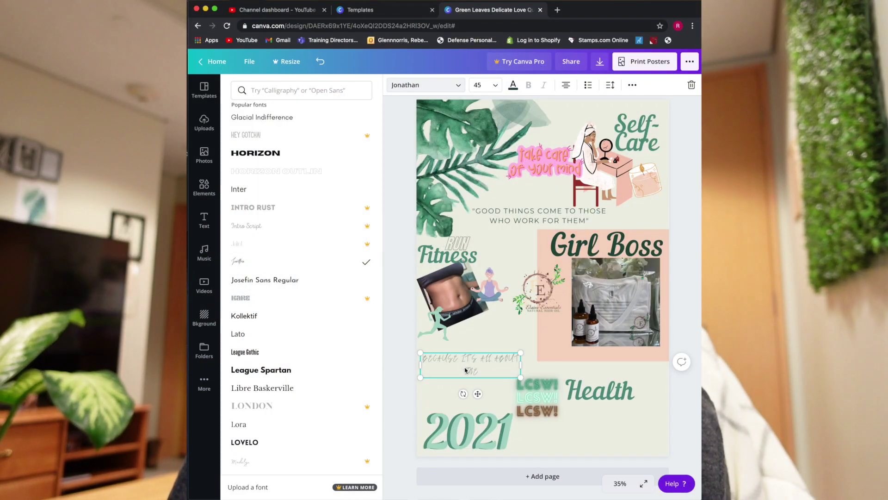
- Change the font of the "Because it's all about the" text to Bukhari Script
scroll(287, 405, down, 3)
scroll(287, 406, up, 20)
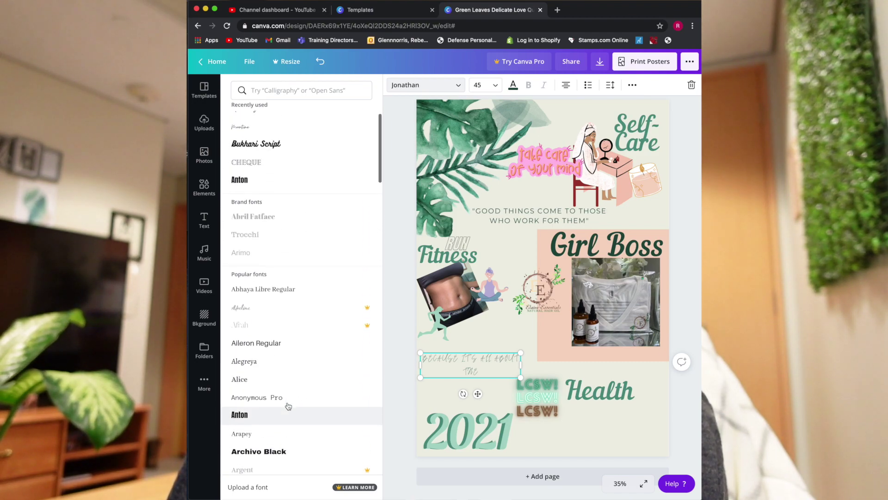
scroll(288, 405, up, 4)
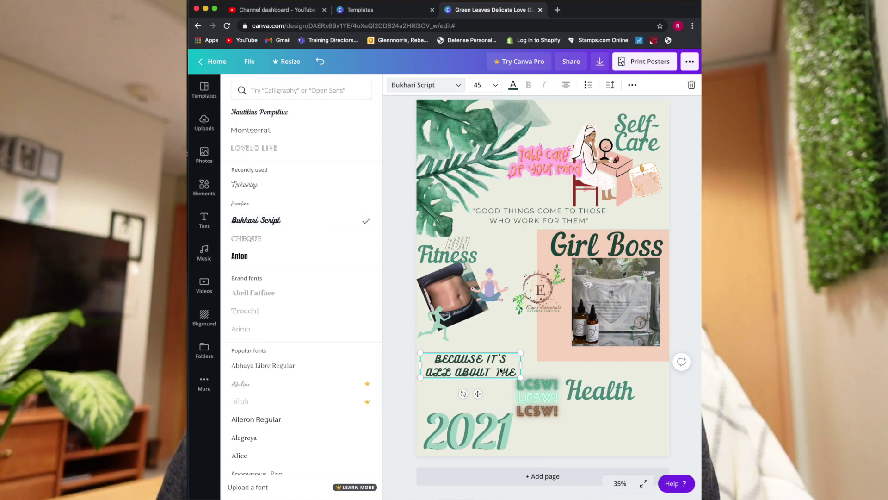
- Replace the "Because it's all about the" text with "DON'T QUIT!!!" and move it to the poster's top edge, just left of "Self-Care"
drag(515, 371, 433, 360)
text(N)
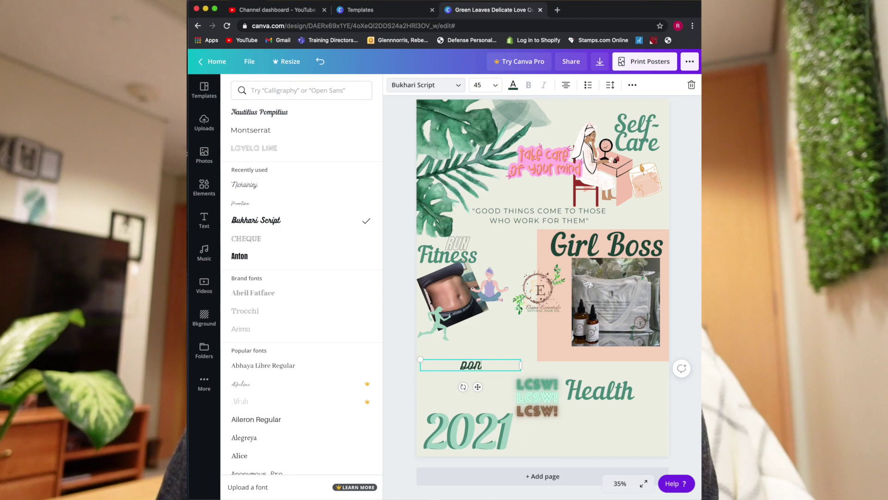
text(EN'T QUIT!!!)
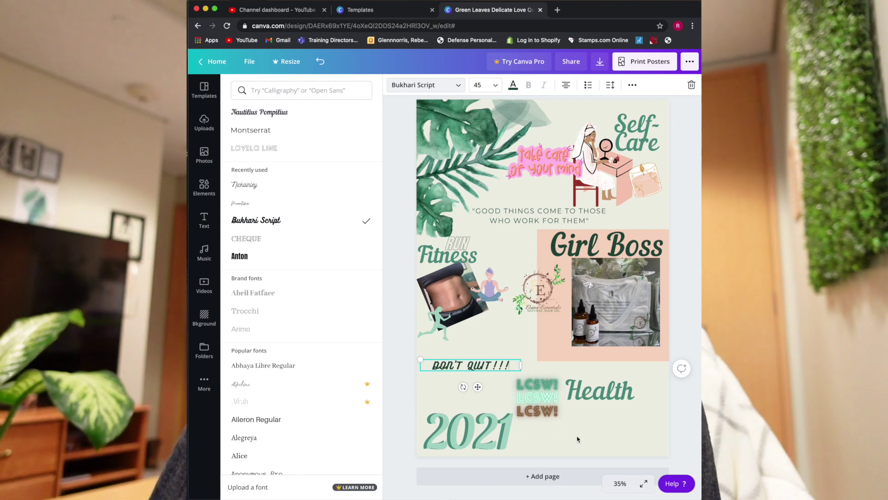
click(516, 372)
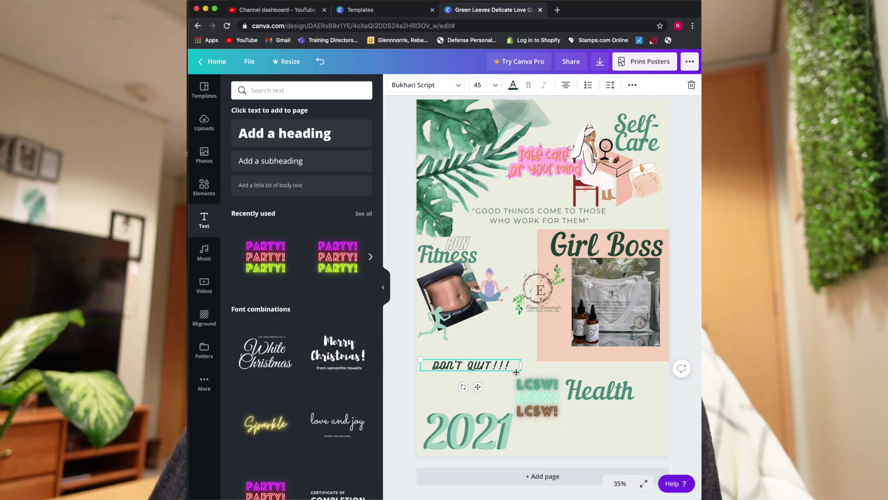
click(496, 348)
click(480, 373)
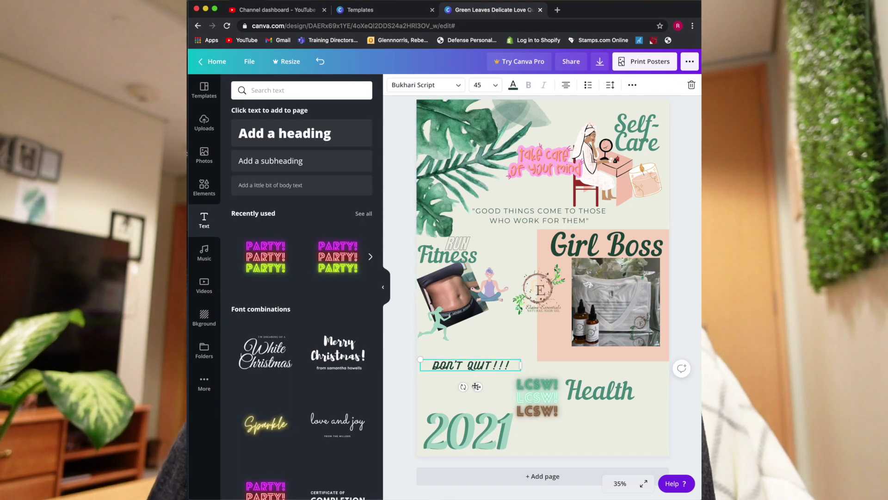
drag(477, 387, 574, 139)
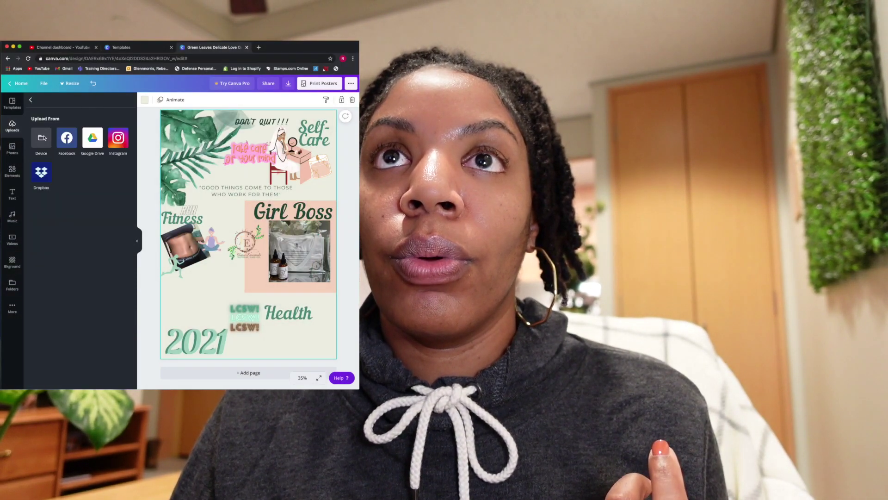
- Upload the channel dashboard screenshot from Downloads and place it on the poster between the fitness photo and "2021"
click(42, 137)
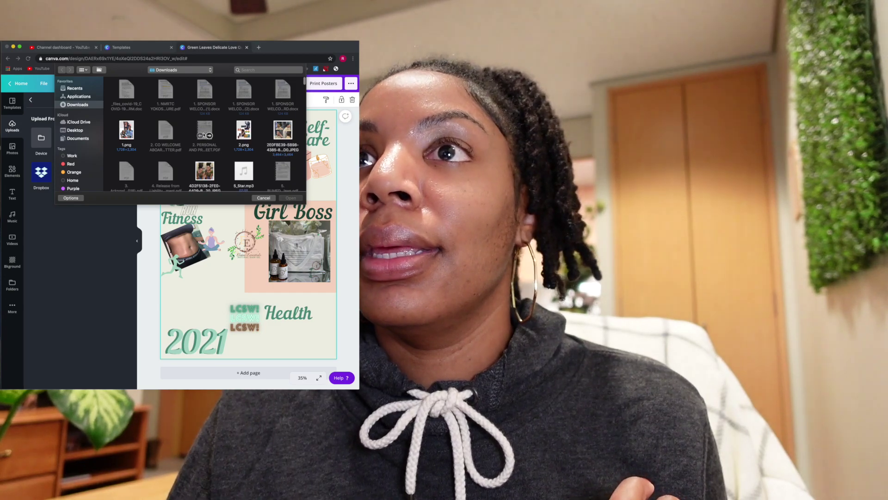
scroll(203, 135, down, 3)
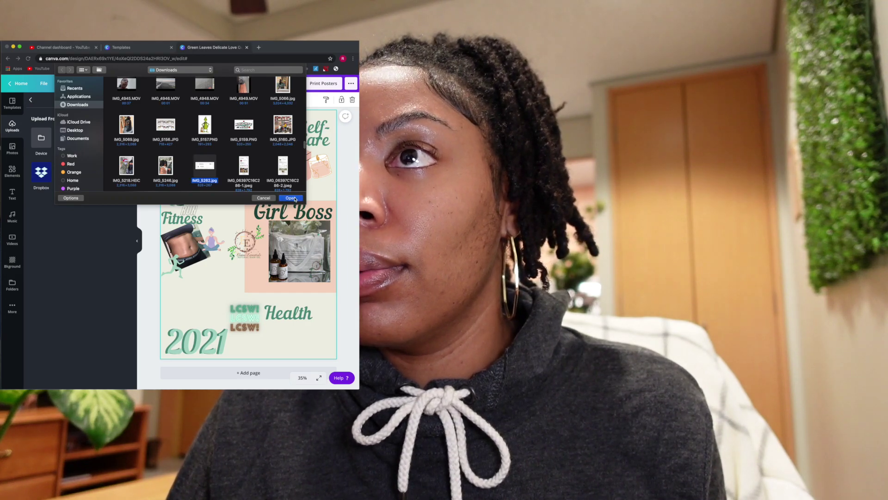
click(290, 198)
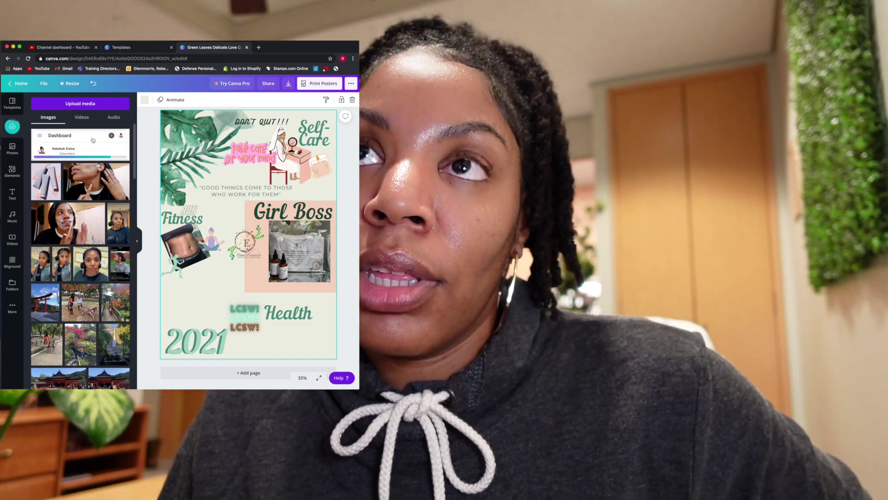
click(87, 145)
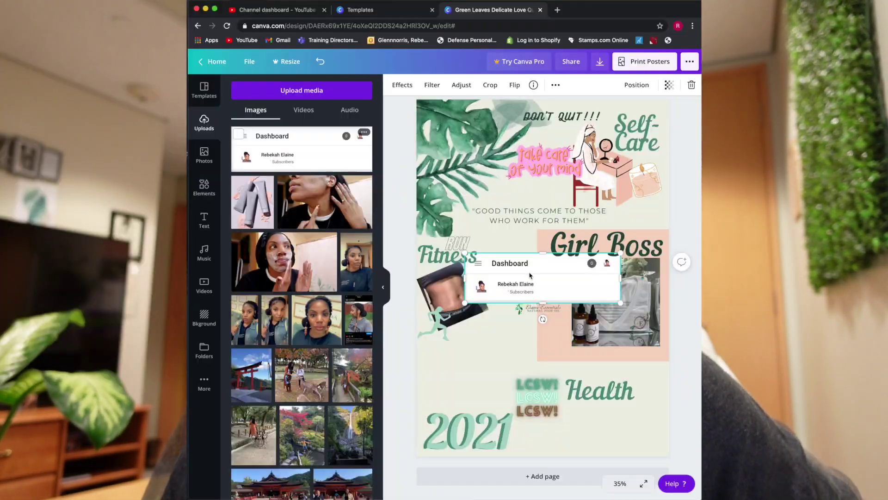
drag(478, 364, 481, 364)
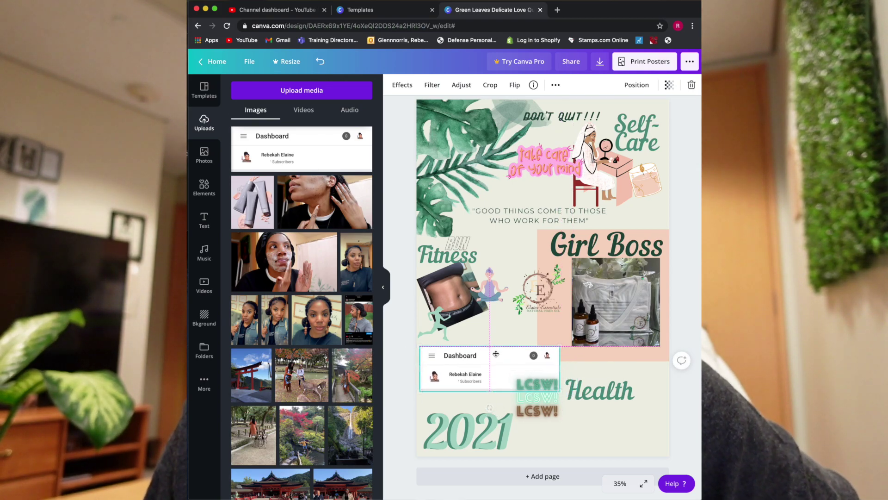
drag(493, 353, 495, 352)
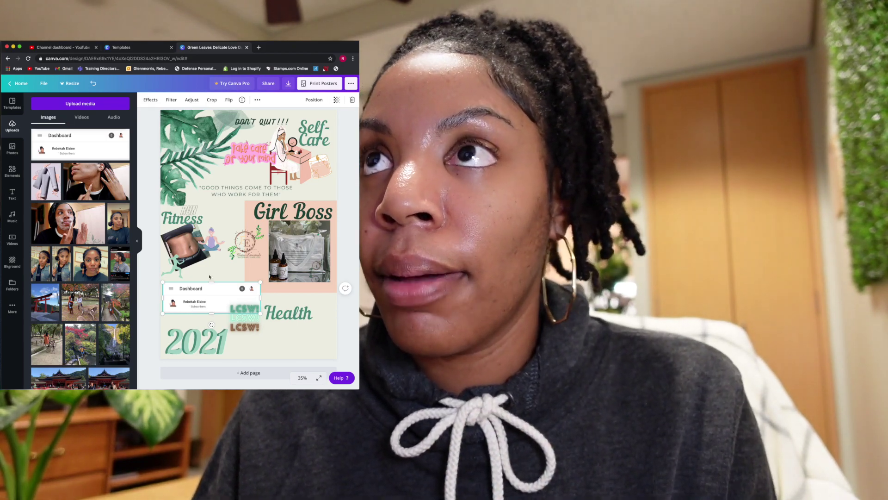
- Add a heading reading "10K" and shrink it to font size 56.6
click(12, 196)
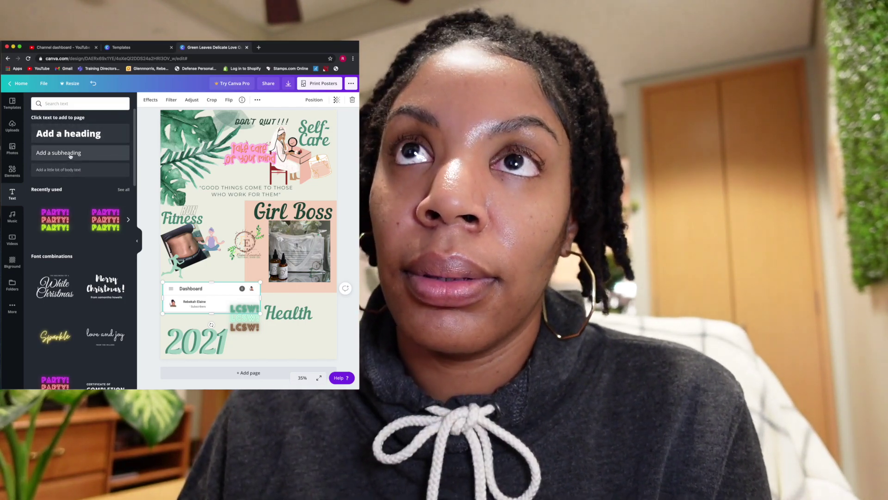
click(69, 133)
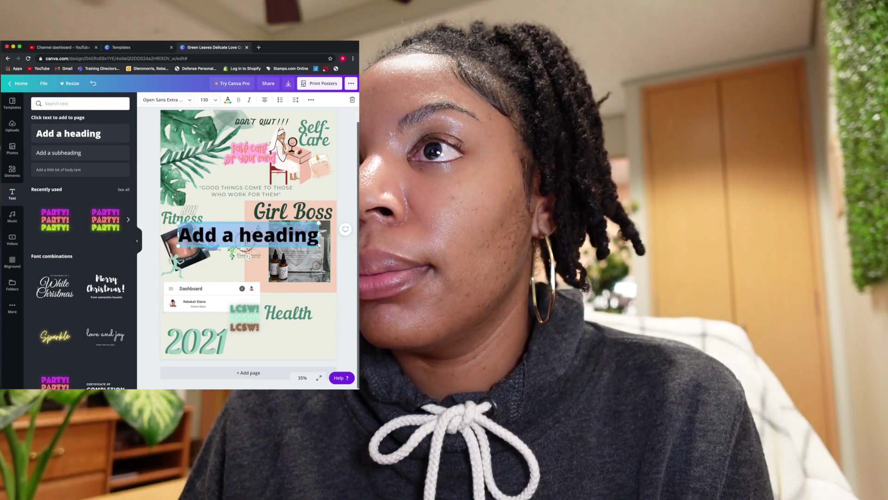
drag(318, 245, 296, 242)
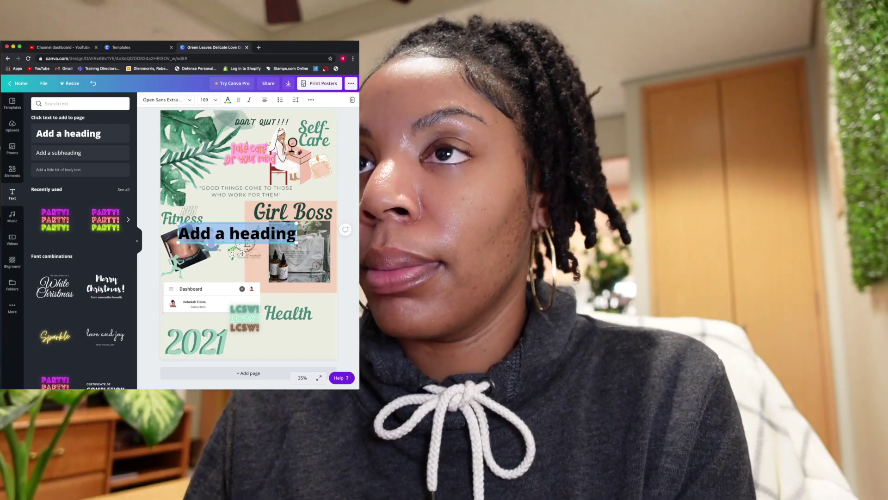
key(Delete)
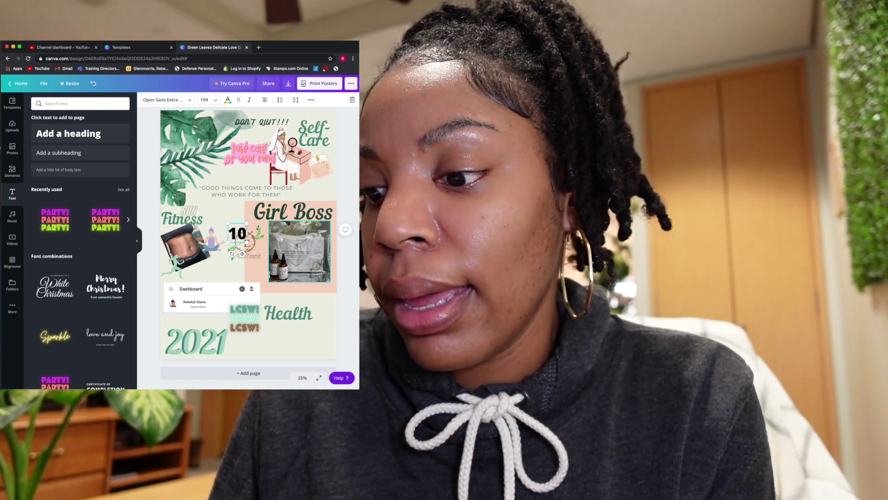
text(K)
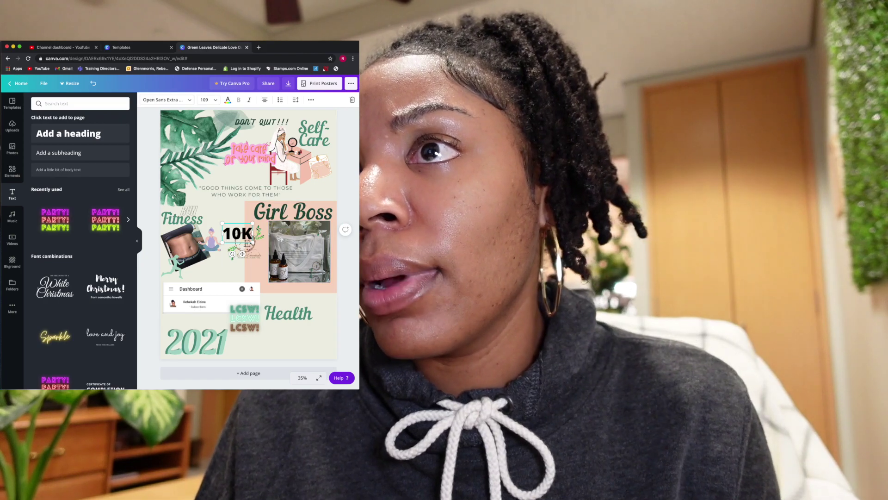
drag(253, 241, 242, 235)
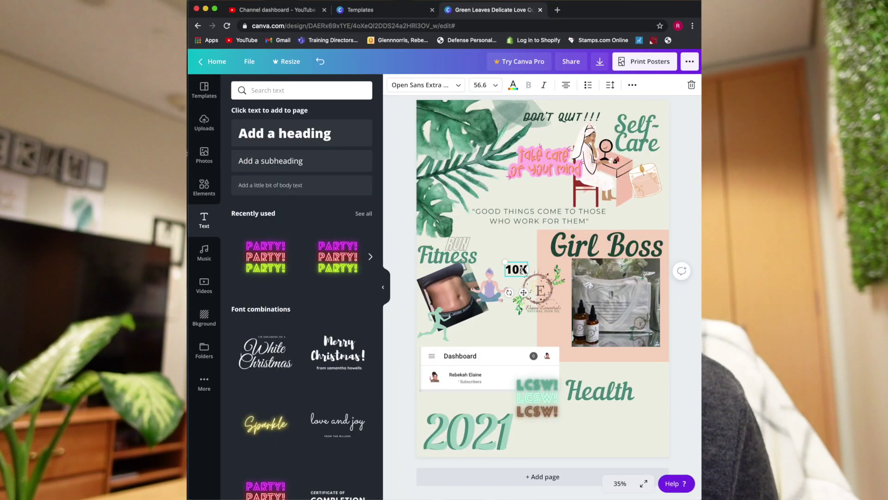
- Move "10K" onto the dashboard screenshot at font size 39.4 and raise the screenshot slightly
drag(524, 295, 457, 406)
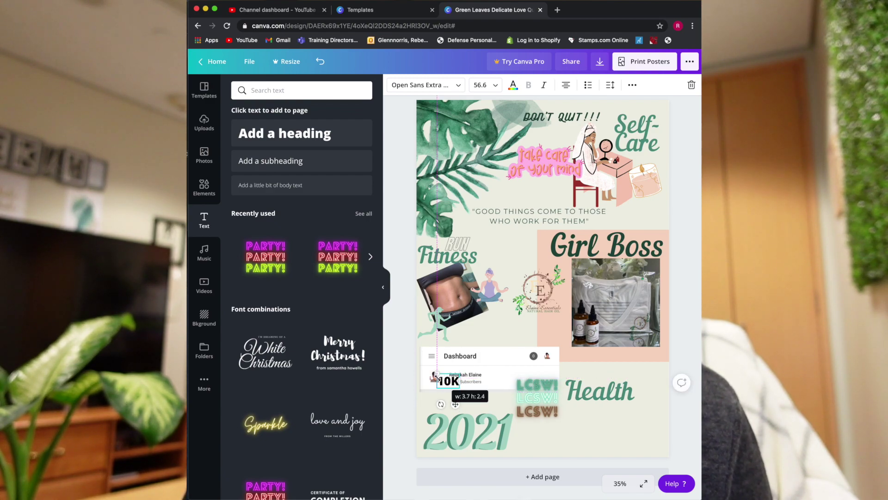
drag(436, 377, 440, 382)
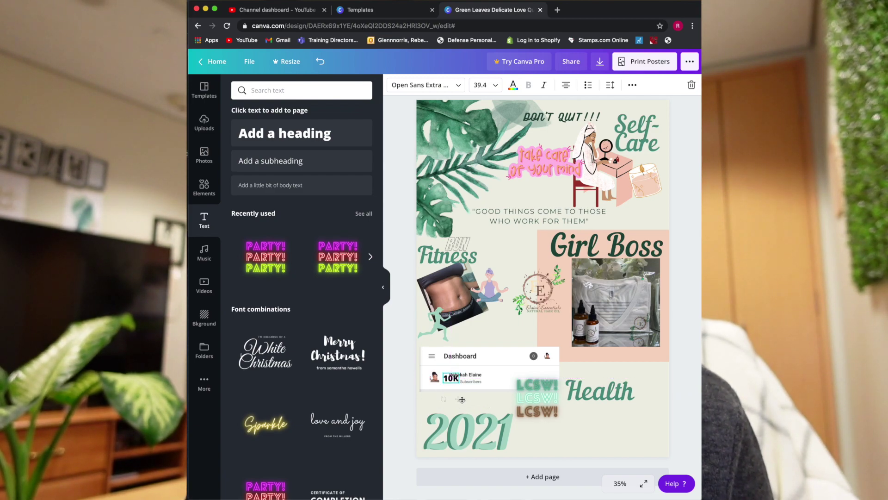
click(489, 372)
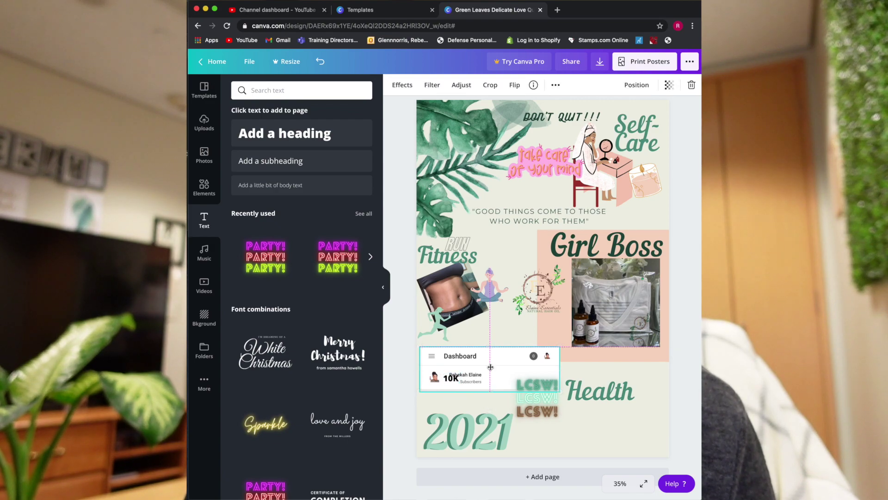
drag(496, 361, 496, 356)
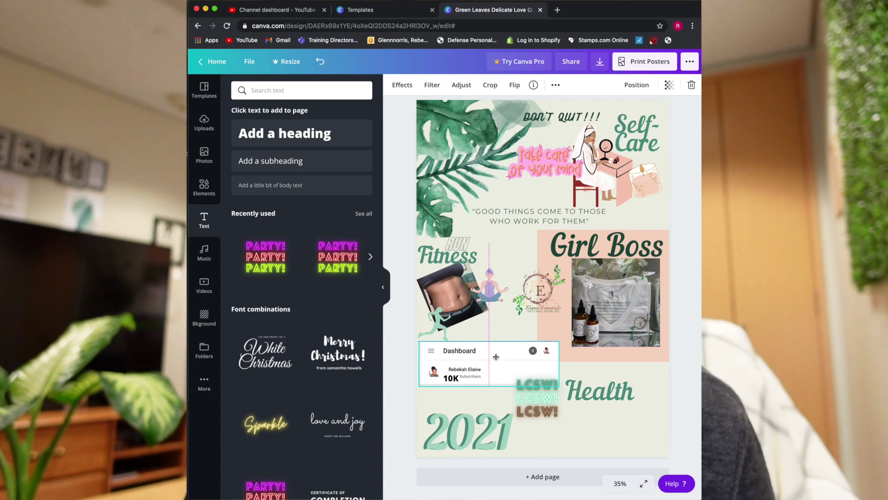
- Reduce "10K" to font size 27.7 and place it directly before "Subscribers" on the dashboard screenshot
click(455, 378)
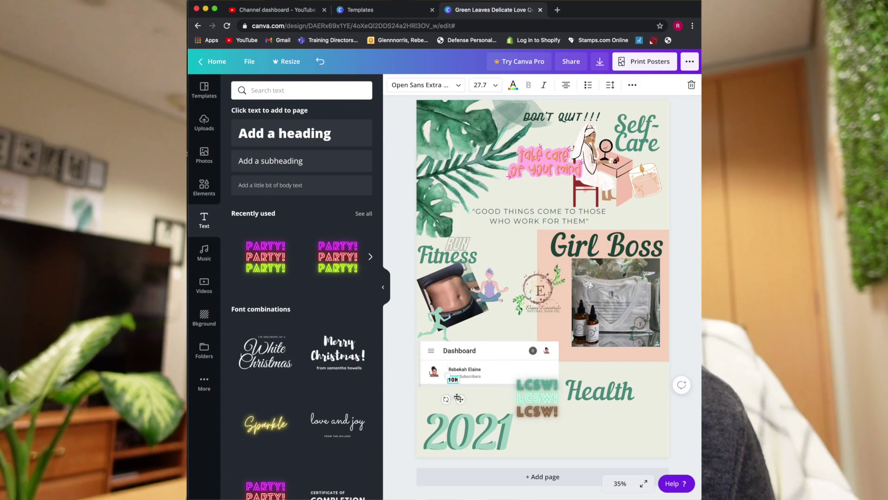
click(481, 394)
click(502, 358)
drag(502, 358, 501, 360)
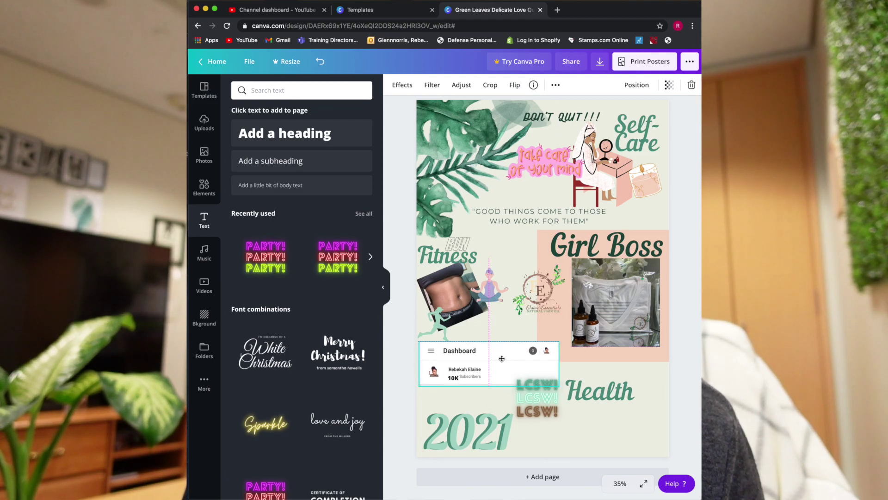
click(468, 392)
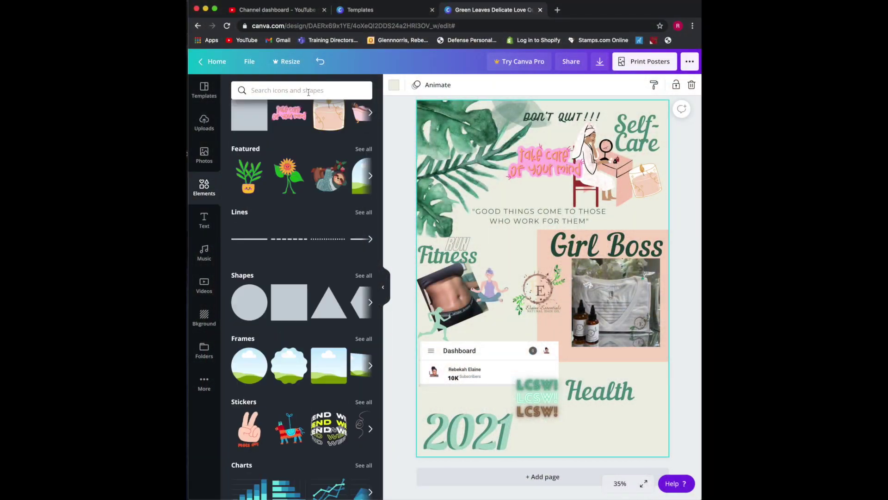
- Search the elements for "love" and place the kneeling proposal silhouette in the poster's lower-right corner
click(296, 90)
text(love)
key(Return)
scroll(295, 221, down, 7)
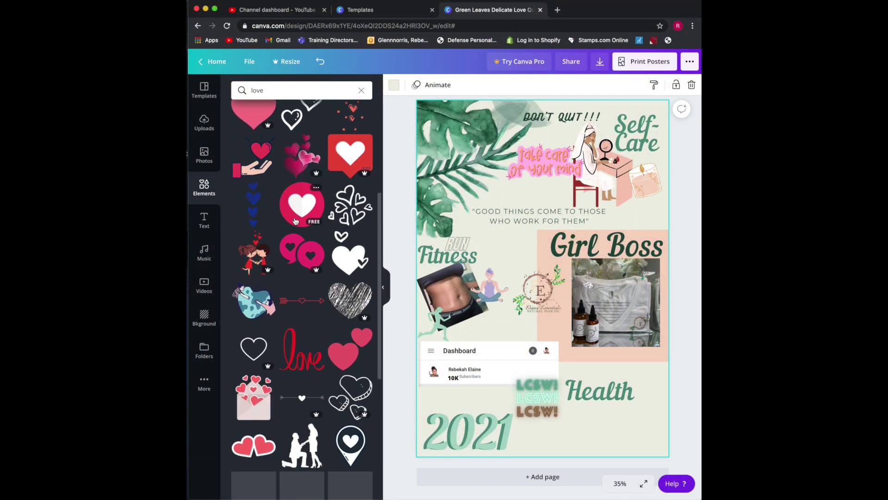
click(302, 338)
drag(615, 333, 617, 401)
- Shrink "Health" and move it above the "Good things" quote, and add a matching "Love" title beside the proposal silhouette
drag(599, 390, 628, 278)
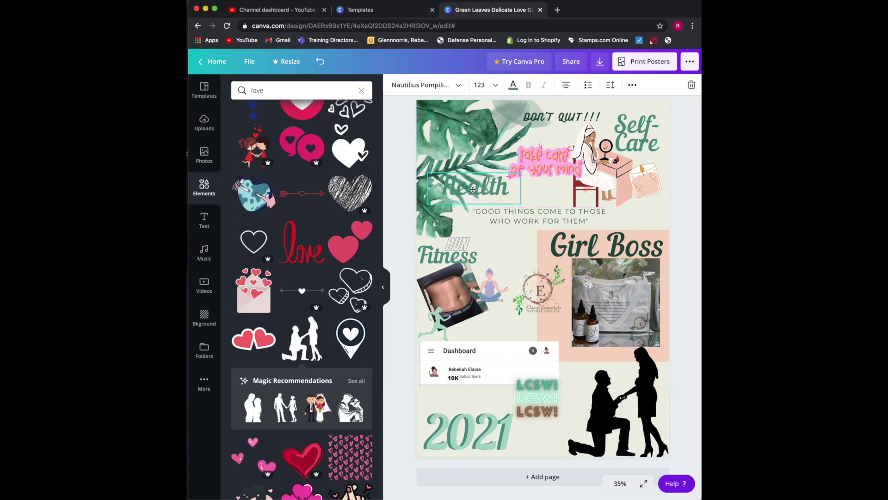
drag(527, 206, 535, 205)
click(447, 255)
mouse_move(447, 255)
mouse_down()
mouse_move(592, 422)
mouse_move(585, 419)
mouse_up()
- Add the white outlined hearts above the proposal couple and move the "LCSW!" group between "Fitness" and "Girl Boss"
scroll(301, 277, up, 3)
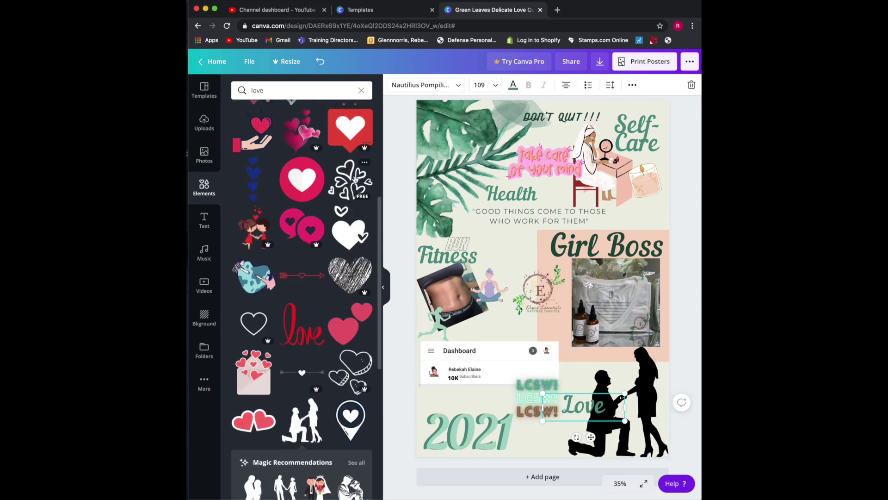
drag(350, 180, 596, 366)
click(575, 85)
click(553, 111)
drag(532, 394, 501, 243)
- Search the elements for "baby" and place the baby illustration at the proposal couple's feet
click(467, 433)
click(362, 90)
text(baby)
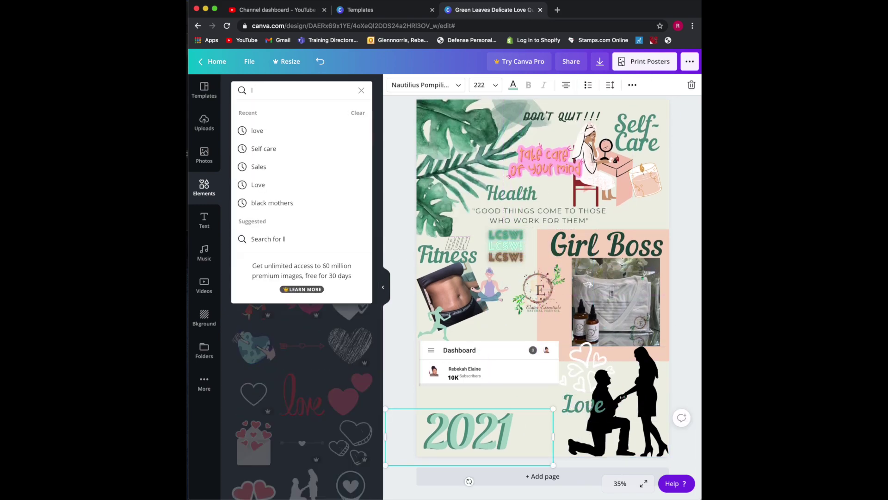
key(Return)
click(302, 169)
drag(541, 275, 641, 434)
- Search the elements for "money" and place the green growth chart with a coin at the dashboard screenshot's lower-right corner
click(467, 432)
click(362, 90)
text(money)
key(Return)
click(350, 169)
drag(604, 259, 537, 385)
- Duplicate the "DON'T QUIT!!!" text, place the copy between the dashboard screenshot and "2021", and change it to "SAVE $____"
click(562, 116)
click(633, 86)
click(628, 107)
drag(566, 120, 497, 397)
drag(531, 398, 529, 398)
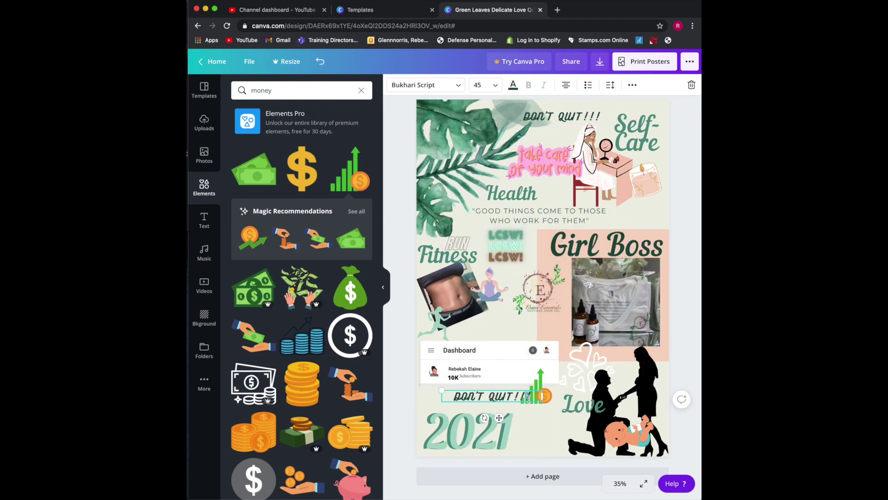
click(499, 417)
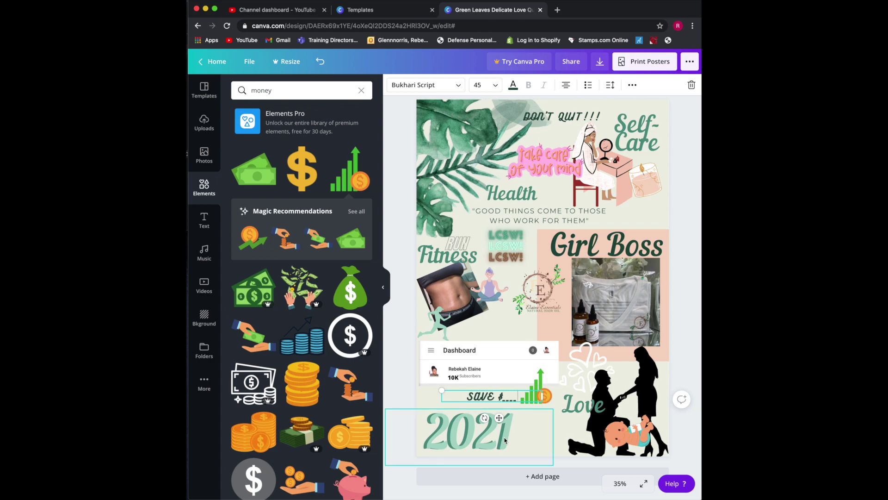
- Duplicate the "Good things" quote, place the copy beneath "2021" and change its text to "VISION BOARD"
click(525, 220)
click(645, 224)
click(581, 222)
key(super+c)
key(super+v)
drag(588, 225, 477, 475)
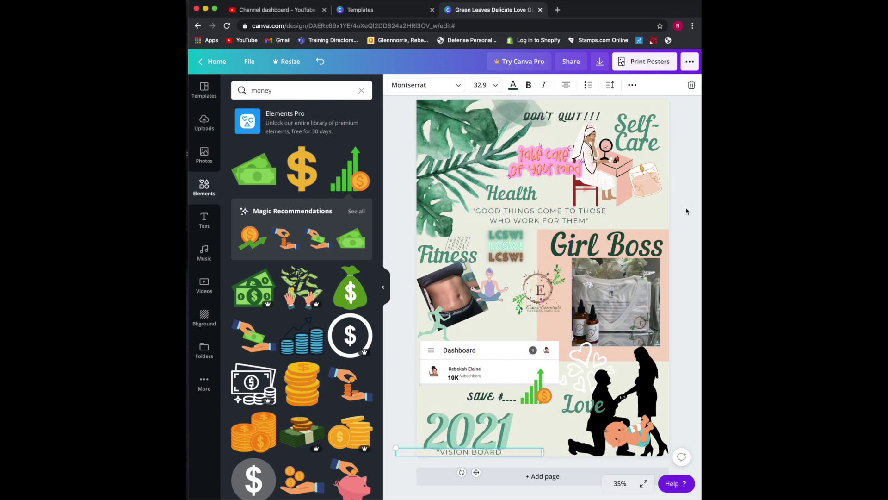
- Download the finished vision board design
click(599, 61)
click(629, 162)
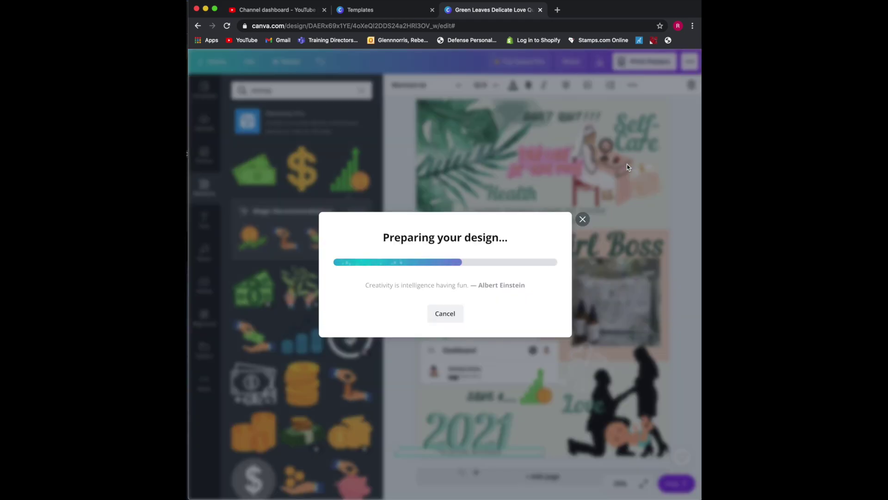